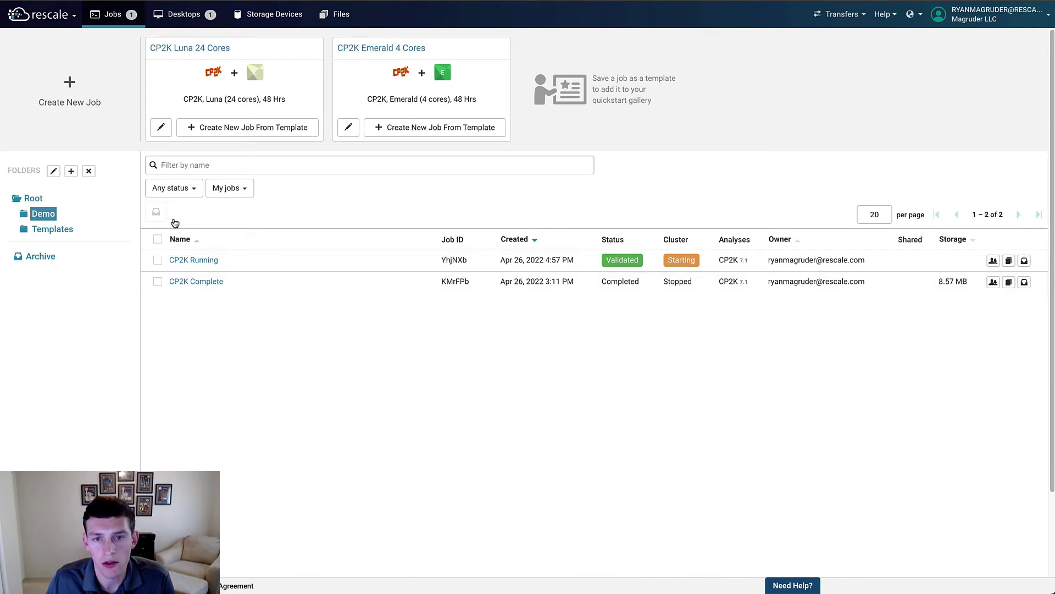
# Create a new Rescale job named 'CP2K Example'.
pyautogui.click(88, 116)
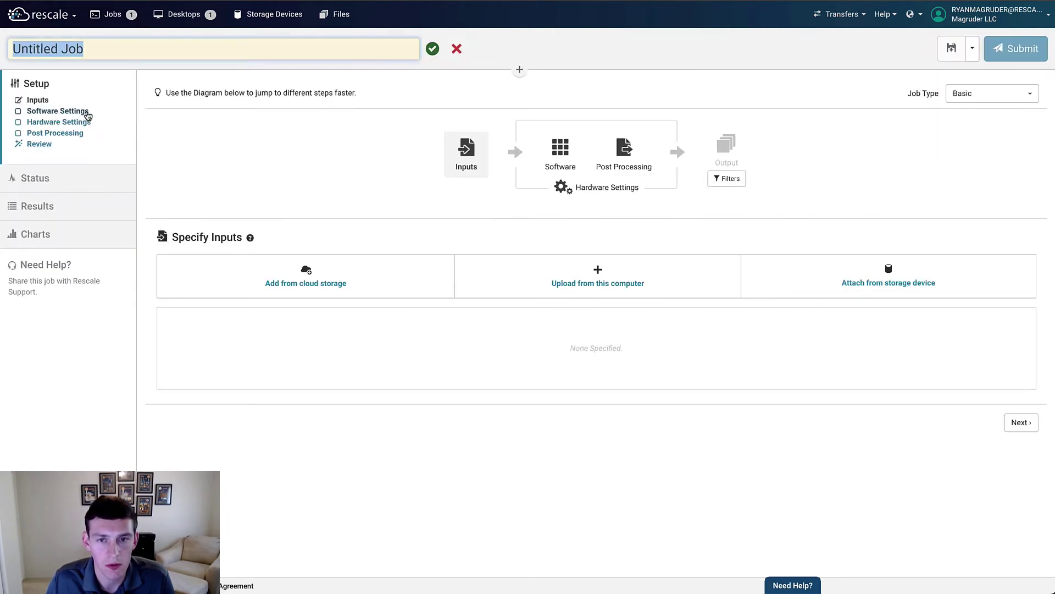
pyautogui.write('CP2K')
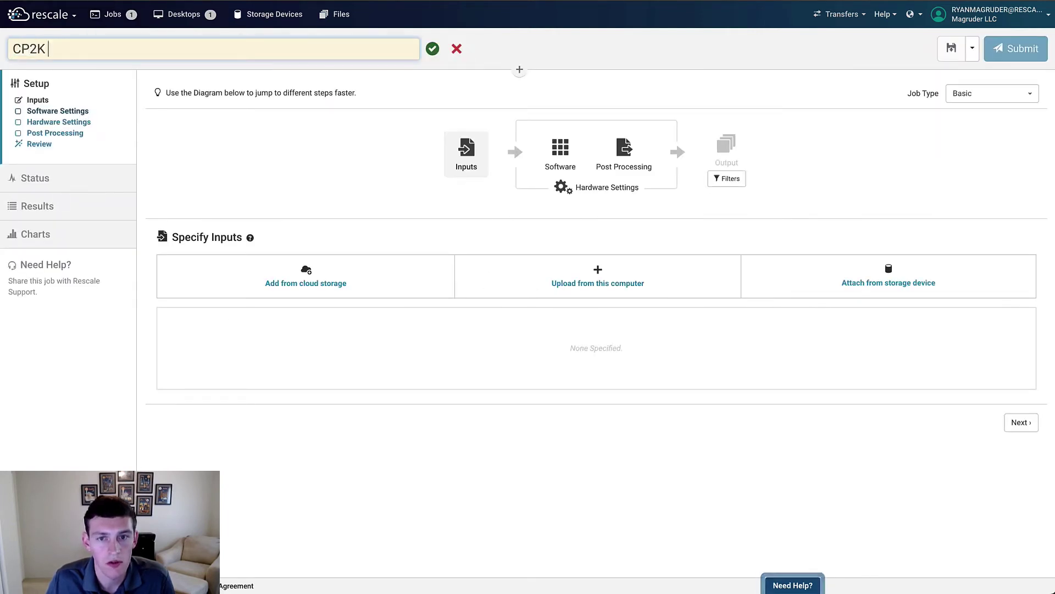
pyautogui.write(' Example')
pyautogui.press('Return')
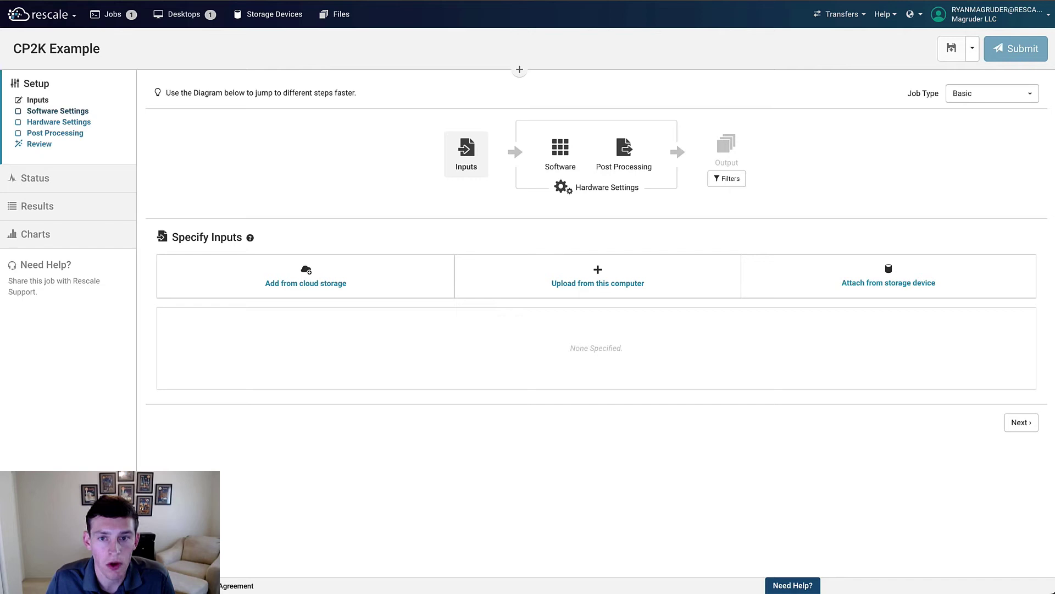
# Upload argon.inp from this computer as the job's input file.
pyautogui.click(499, 278)
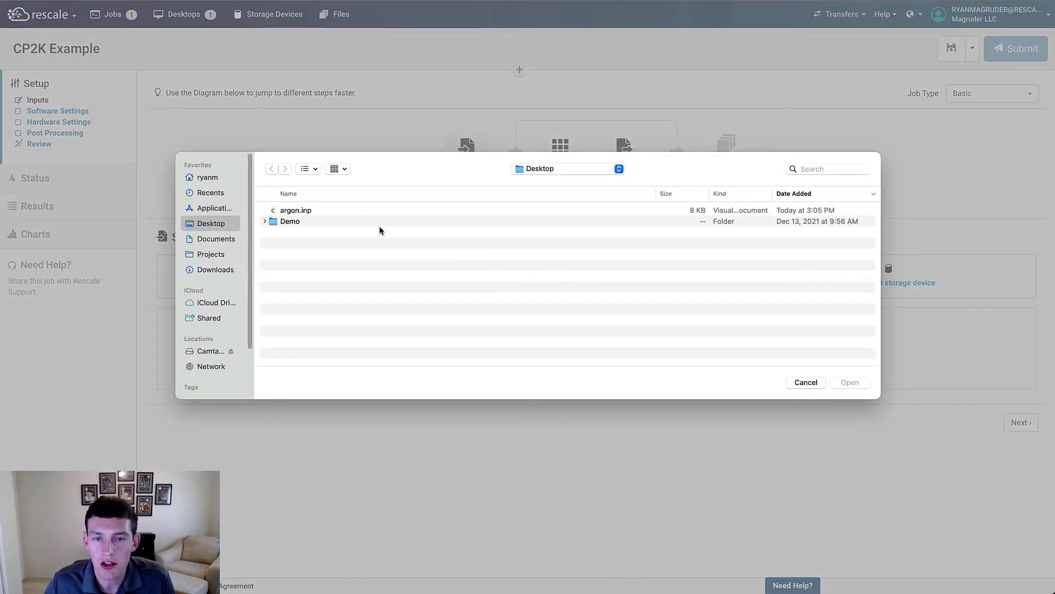
pyautogui.click(357, 212)
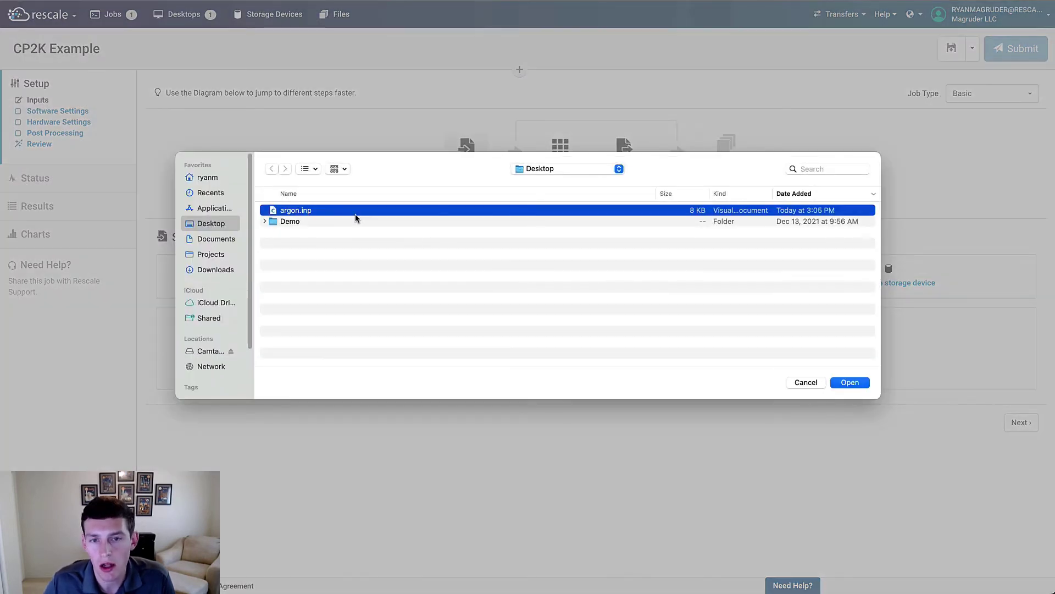
pyautogui.click(844, 382)
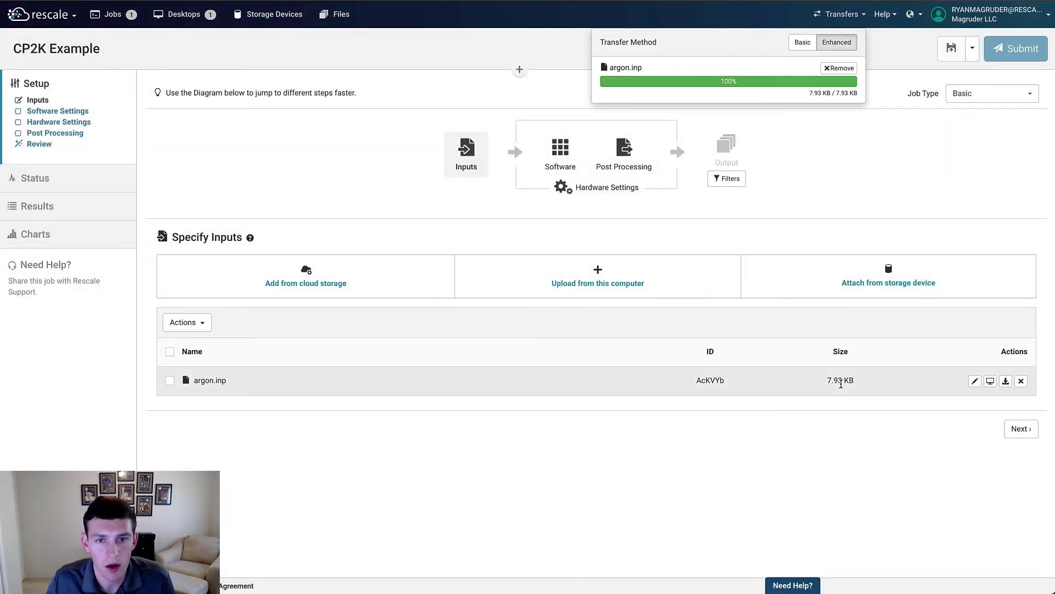
pyautogui.click(1020, 429)
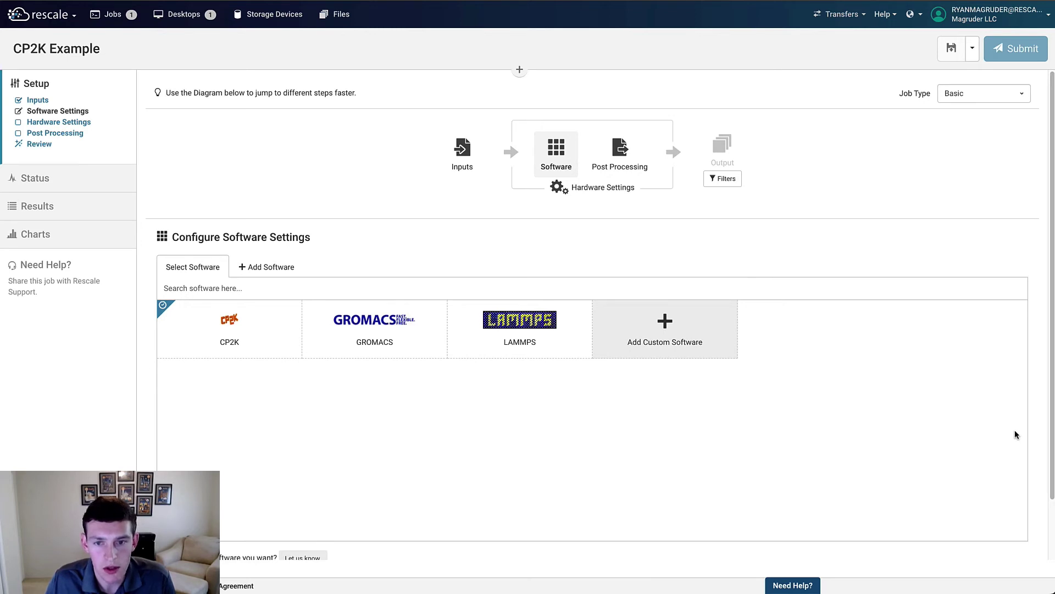
# Choose CP2K 7.1 and set the command to use $RESCALE_CORES_PER_SLOT with 'argon.inp -o out_ex0.out'.
pyautogui.click(239, 316)
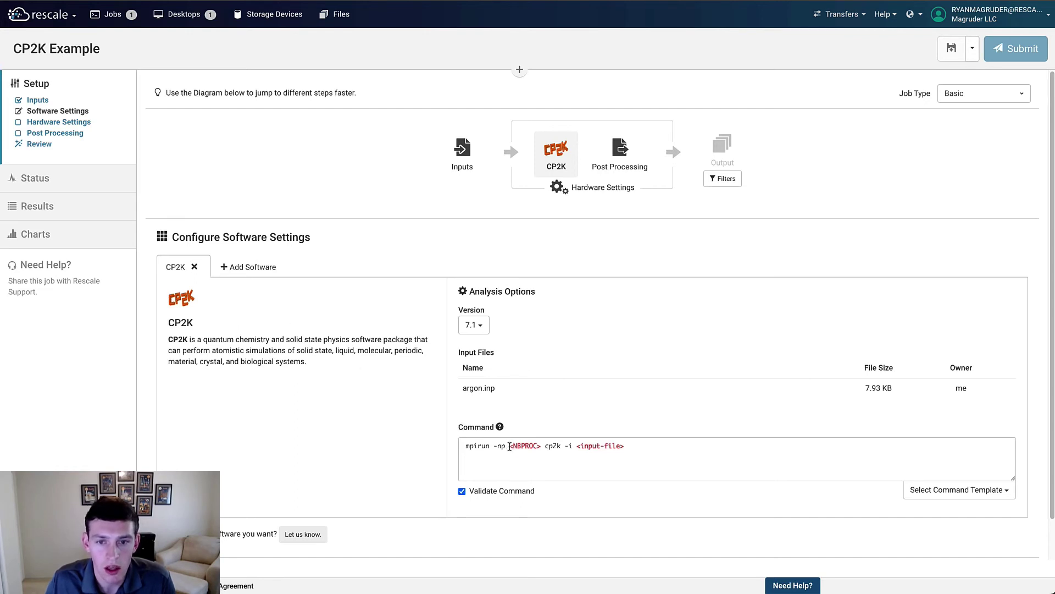
pyautogui.moveTo(510, 446); pyautogui.dragTo(541, 447)
pyautogui.write('$RESCALE_CO')
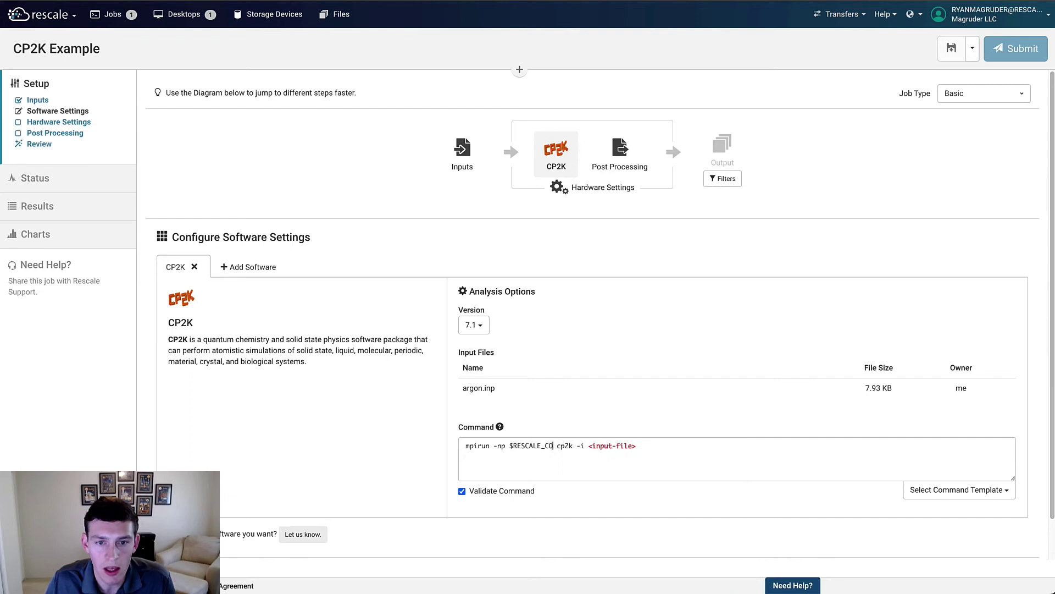
pyautogui.write('RES_PER_SLOT')
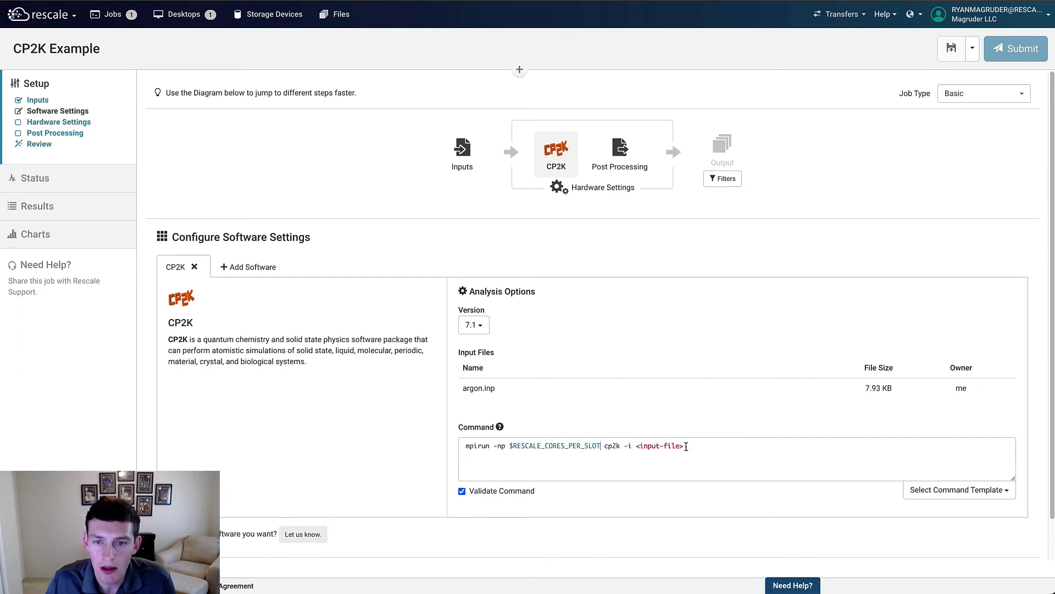
pyautogui.moveTo(686, 447); pyautogui.dragTo(636, 446)
pyautogui.write('argon.inp')
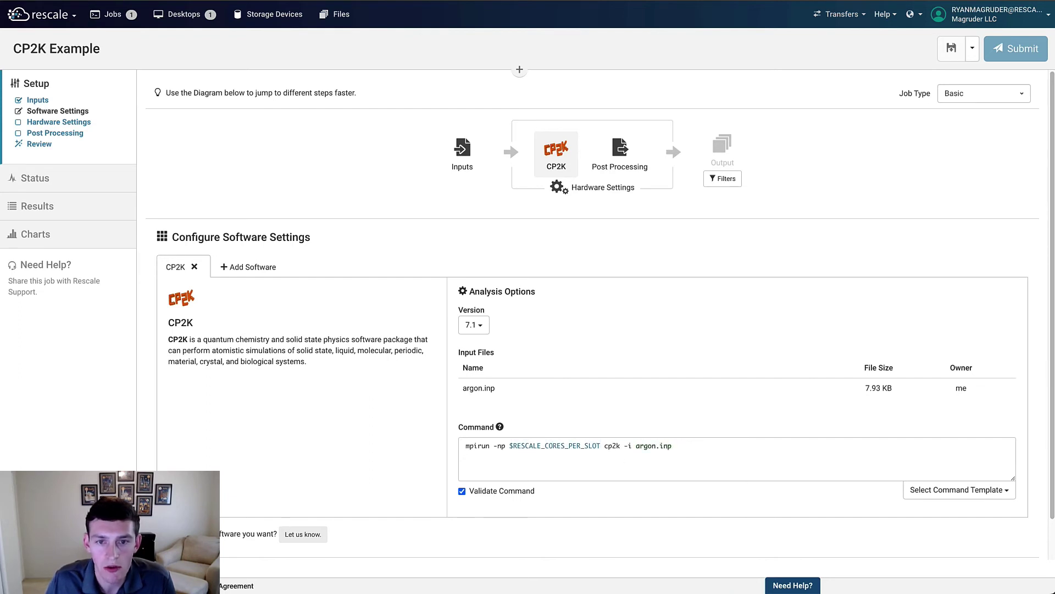
pyautogui.write(' -o out_ex0.out')
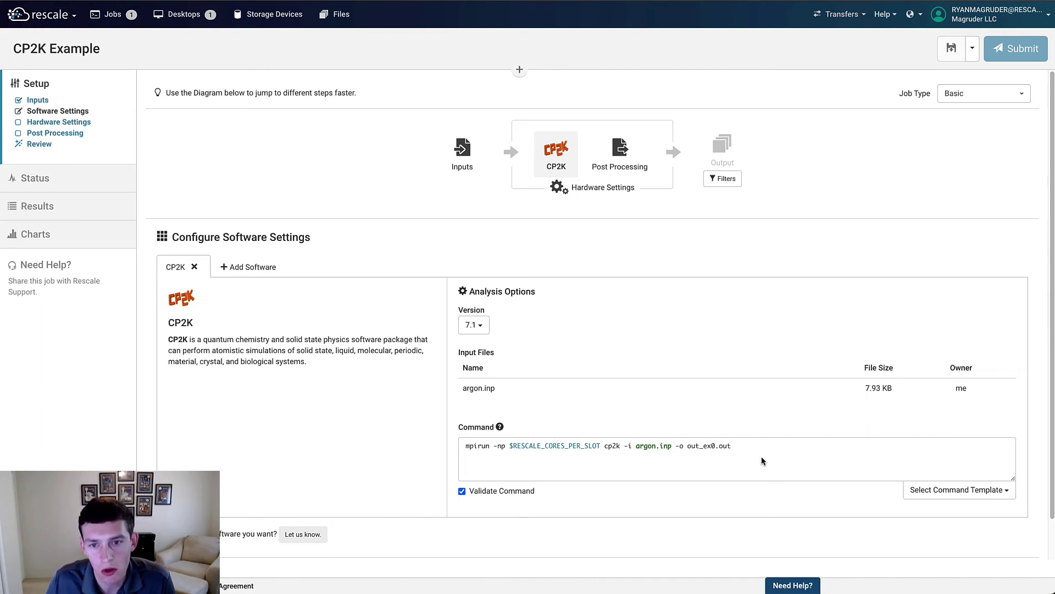
pyautogui.scroll(-1, 761, 456)
# Keep the Emerald coretype and raise the core count from 1 to 2.
pyautogui.click(1000, 532)
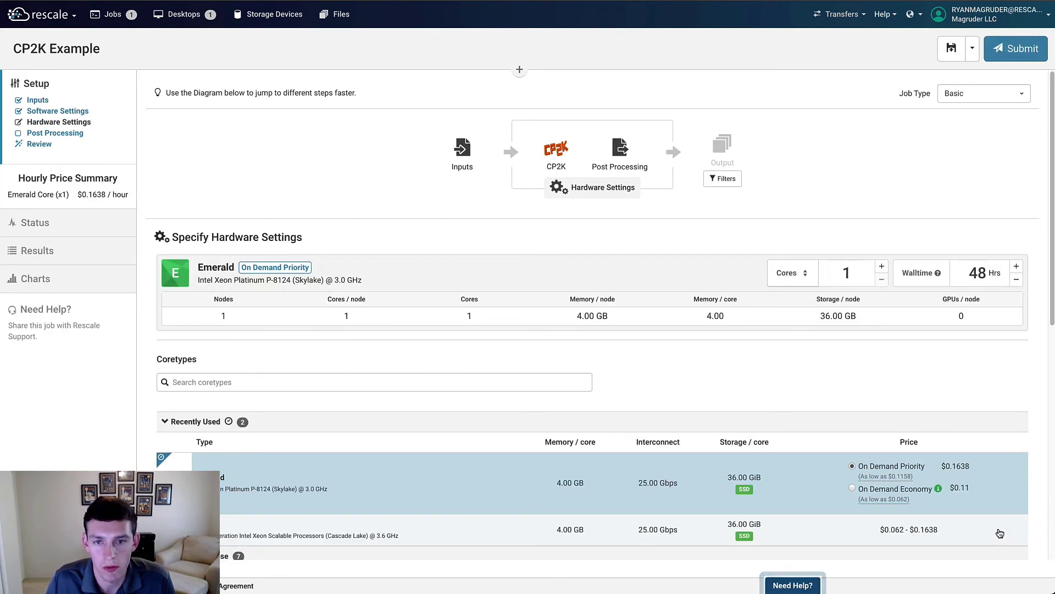
pyautogui.scroll(-6, 932, 514)
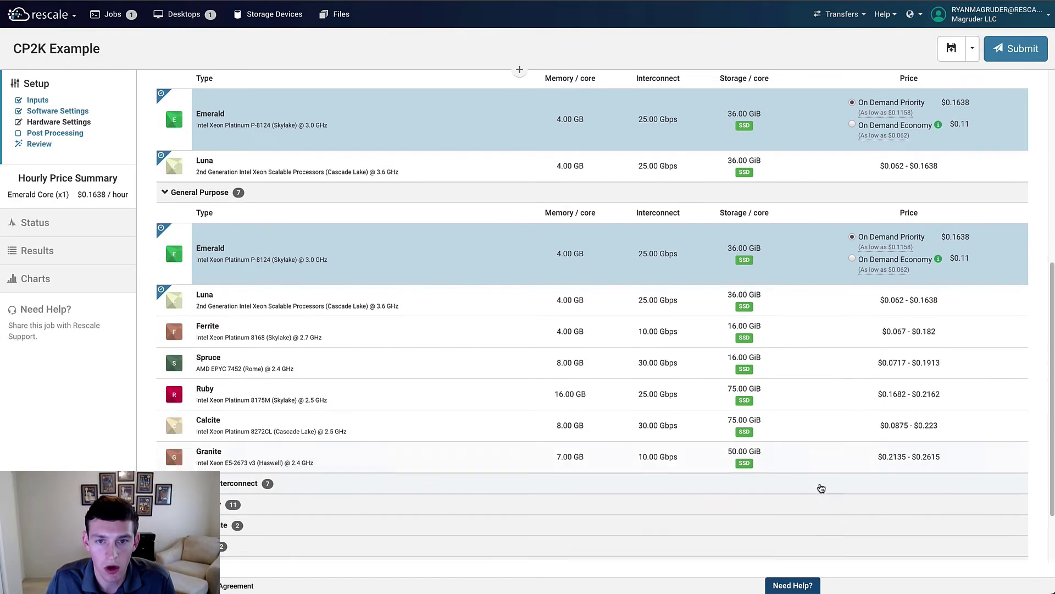
pyautogui.click(821, 488)
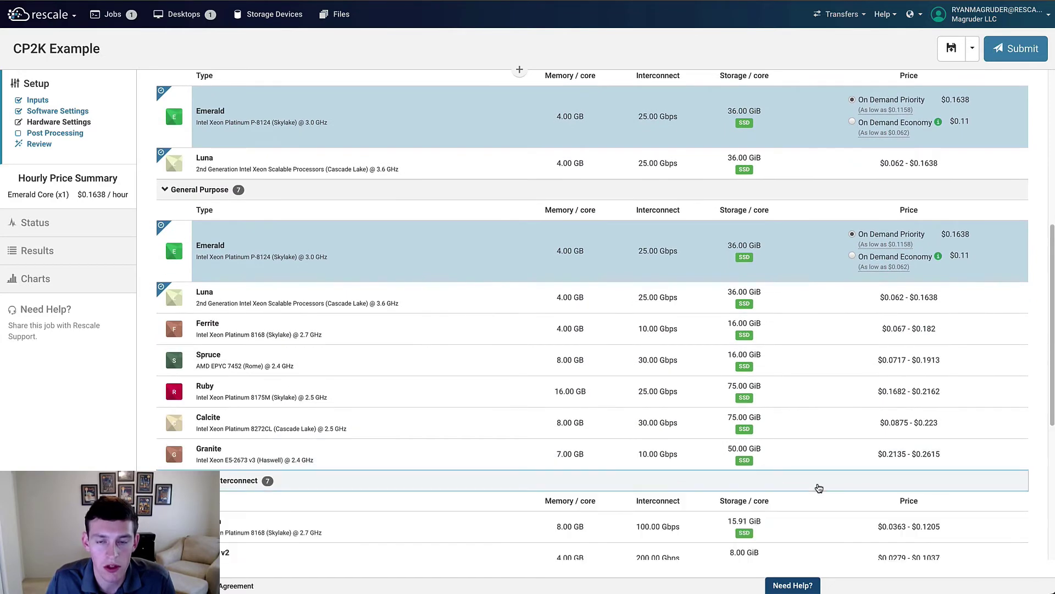
pyautogui.scroll(-6, 820, 488)
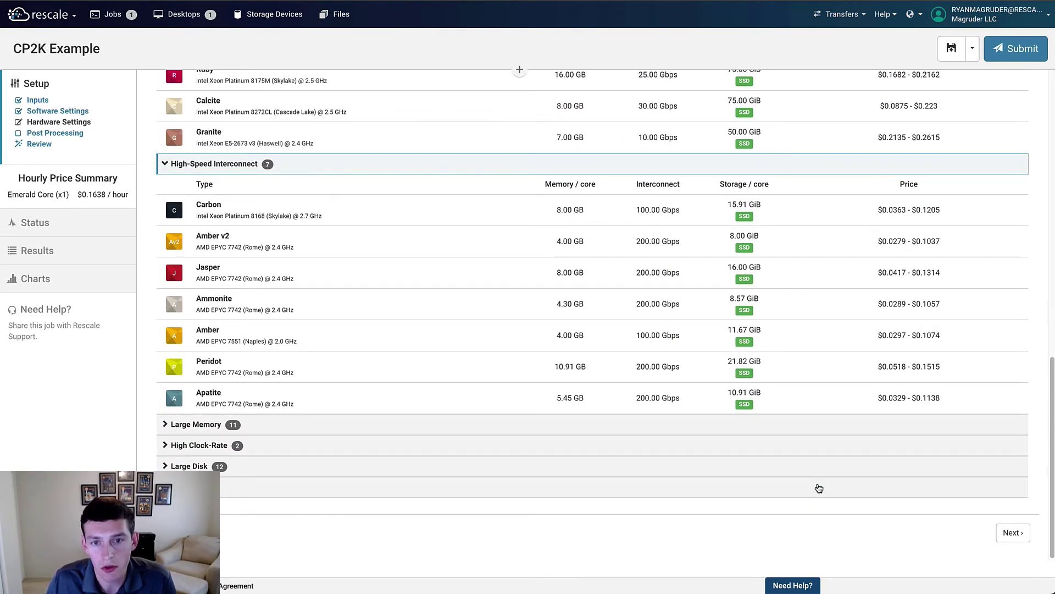
pyautogui.scroll(7, 819, 488)
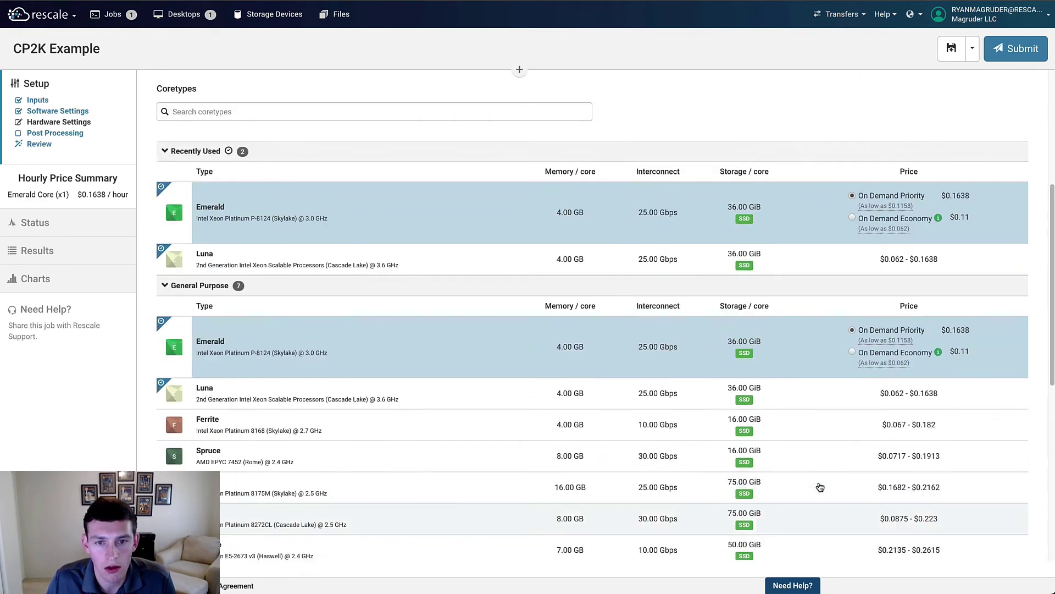
pyautogui.scroll(5, 820, 487)
pyautogui.click(881, 268)
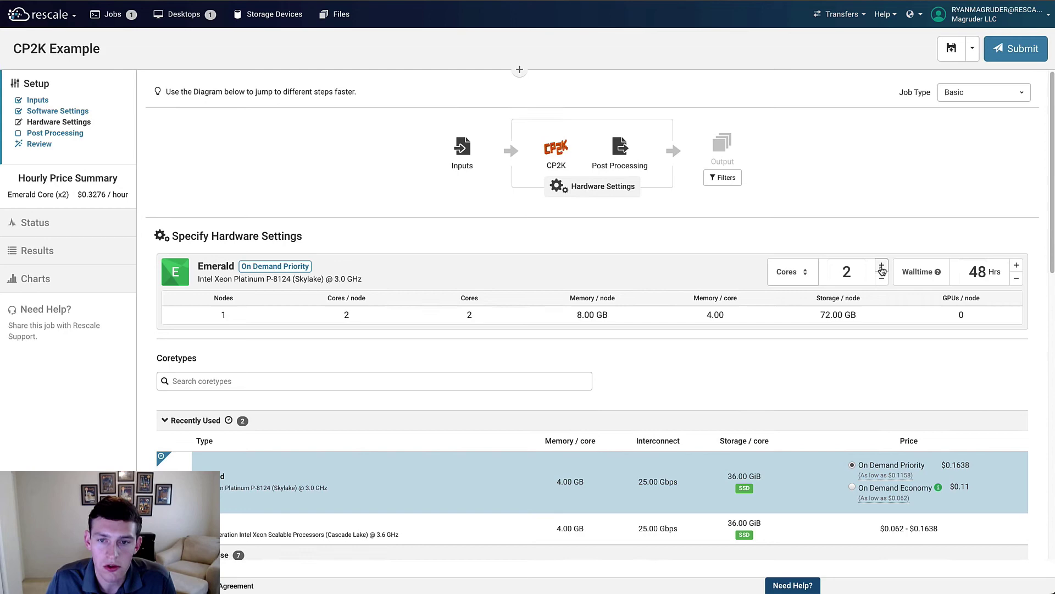
pyautogui.scroll(-12, 881, 272)
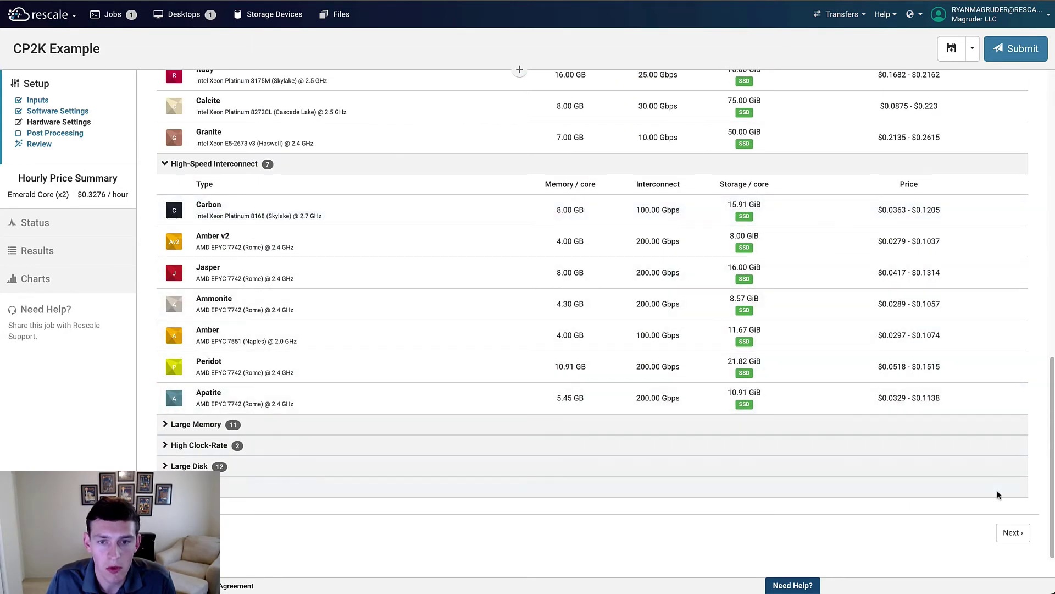
pyautogui.click(1011, 533)
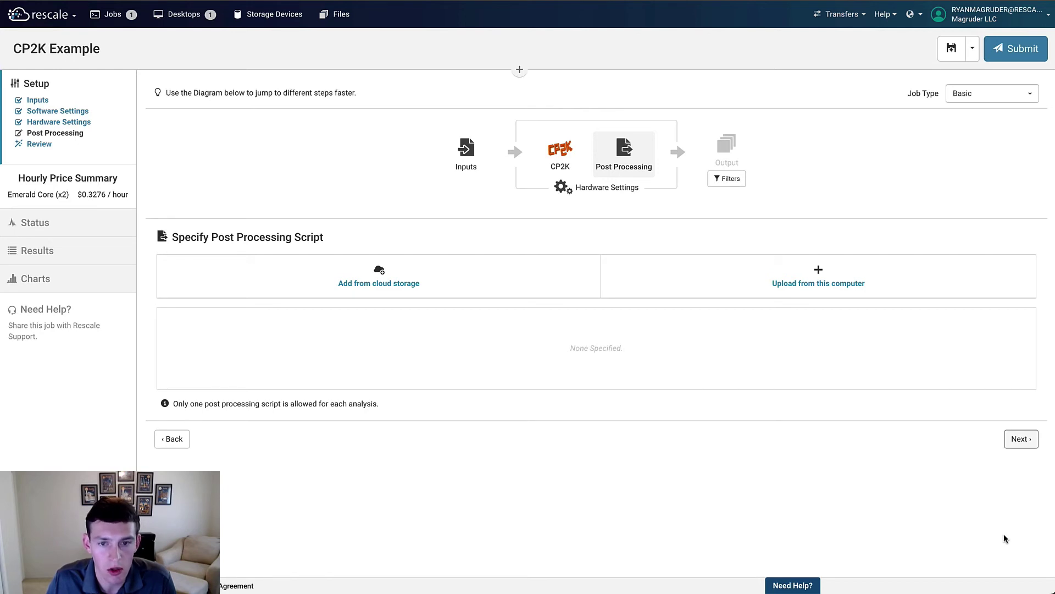
# Review, save and submit the CP2K Example job, then return to the Jobs page.
pyautogui.click(1014, 439)
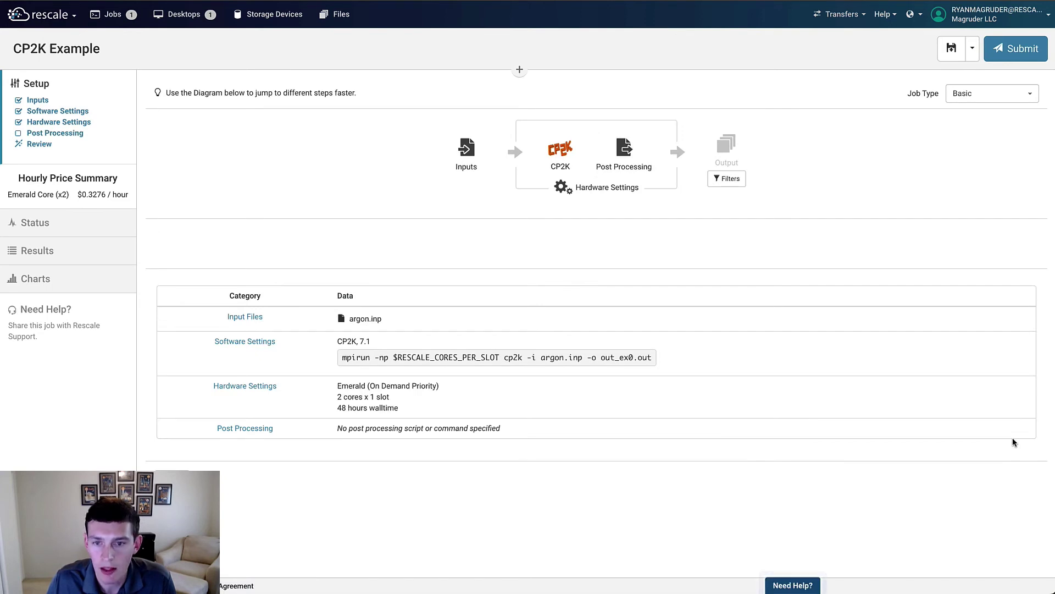
pyautogui.click(949, 57)
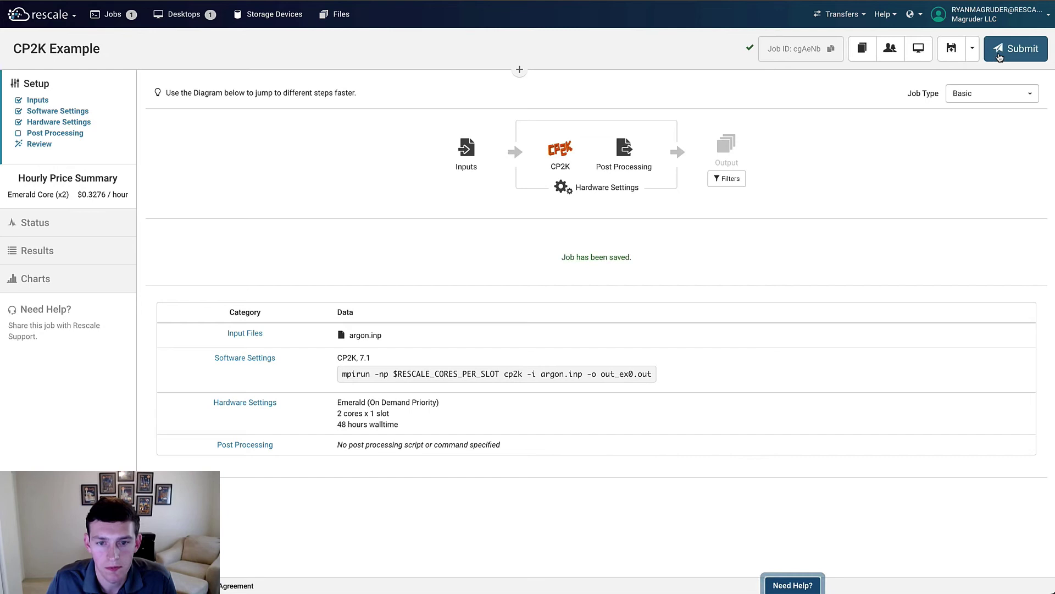
pyautogui.click(999, 57)
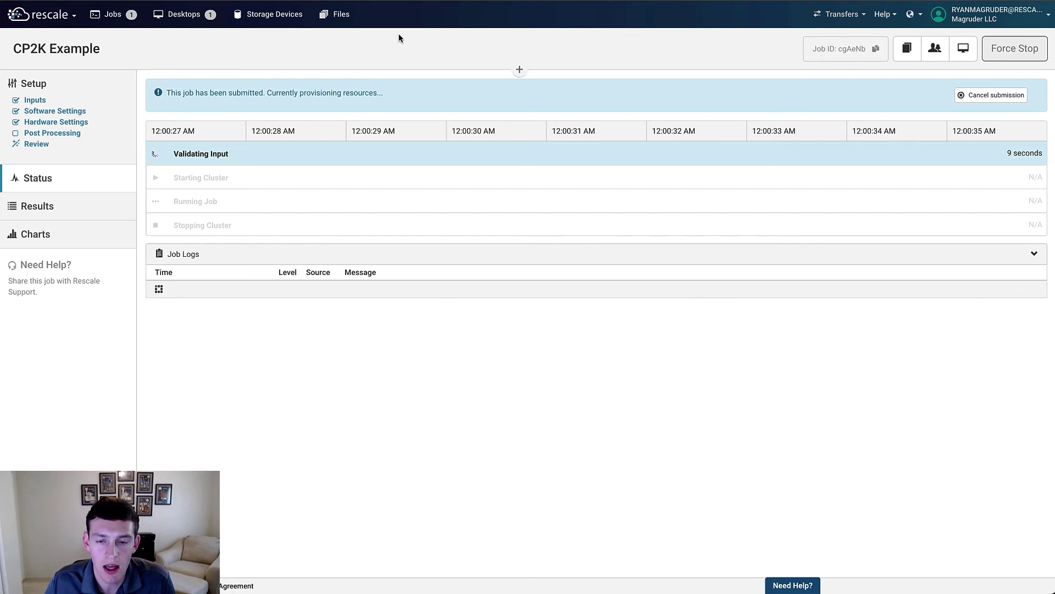
pyautogui.click(115, 15)
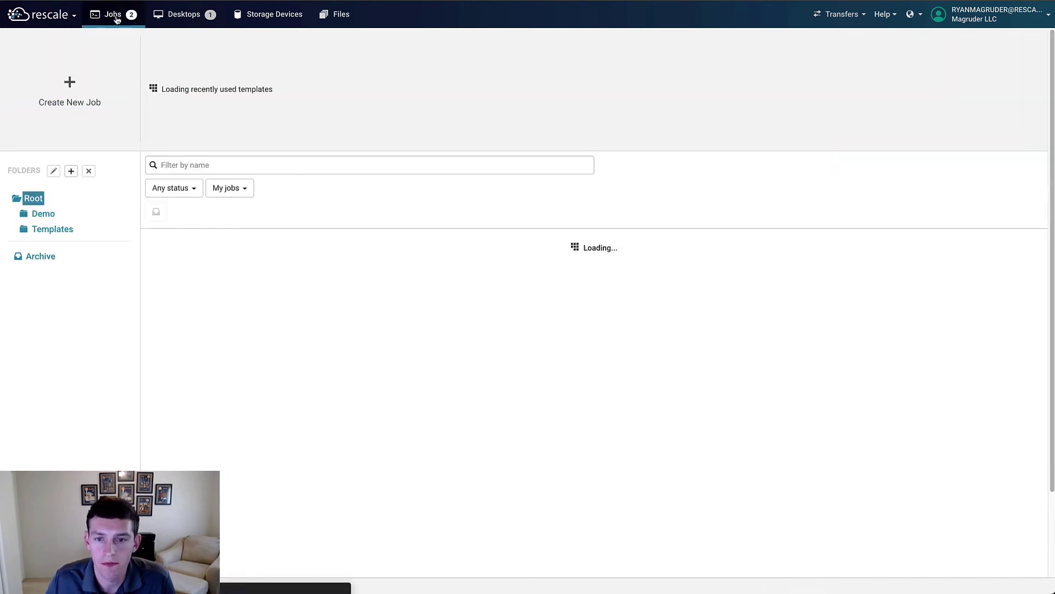
# Open the running CP2K job and live-tail shared/out_ex0.out to its program-ended summary.
pyautogui.click(195, 281)
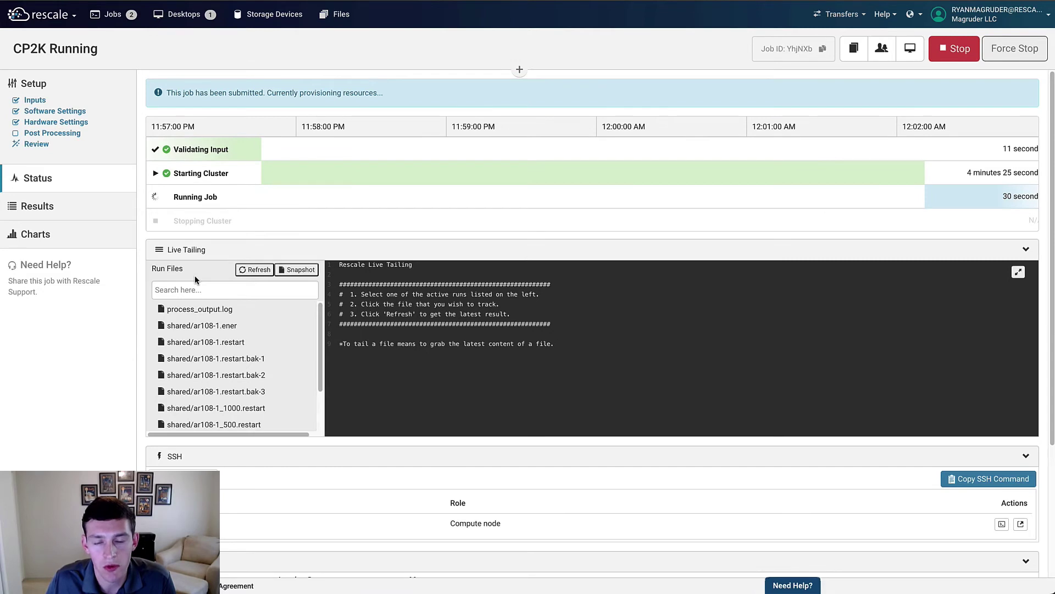
pyautogui.click(208, 314)
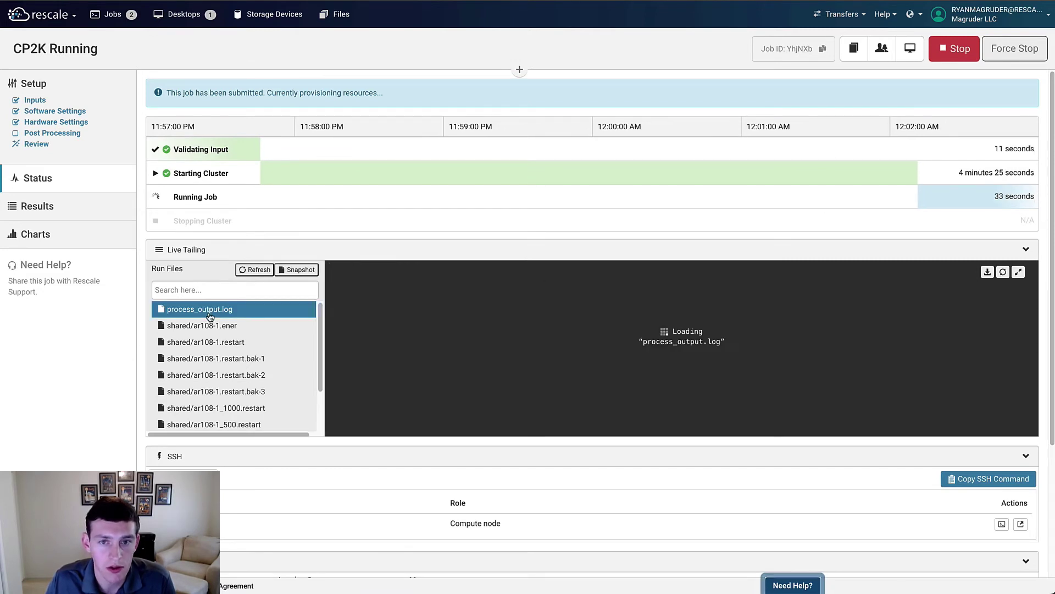
pyautogui.scroll(-4, 211, 317)
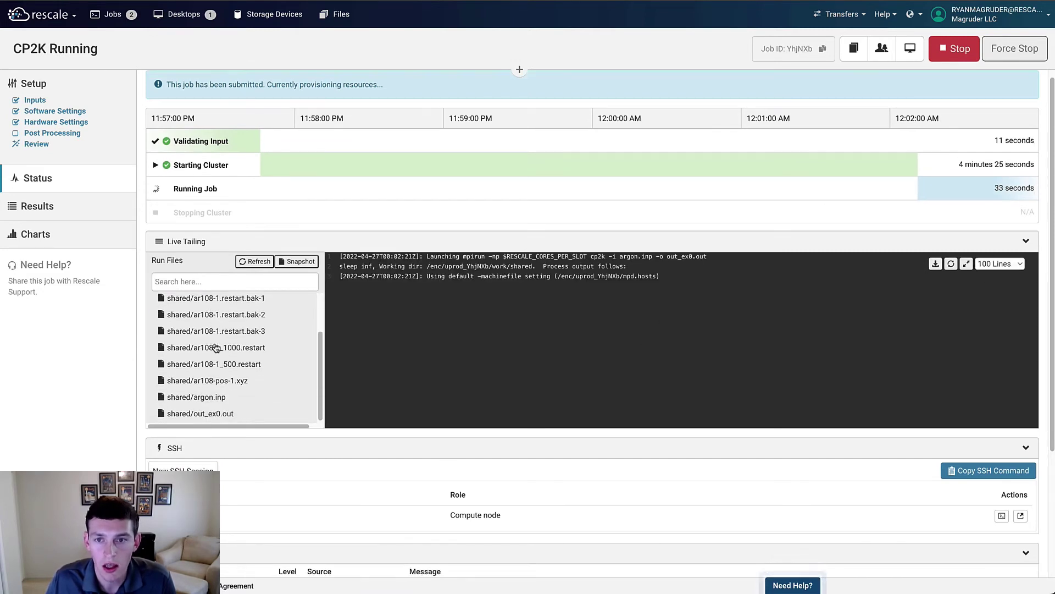
pyautogui.click(212, 413)
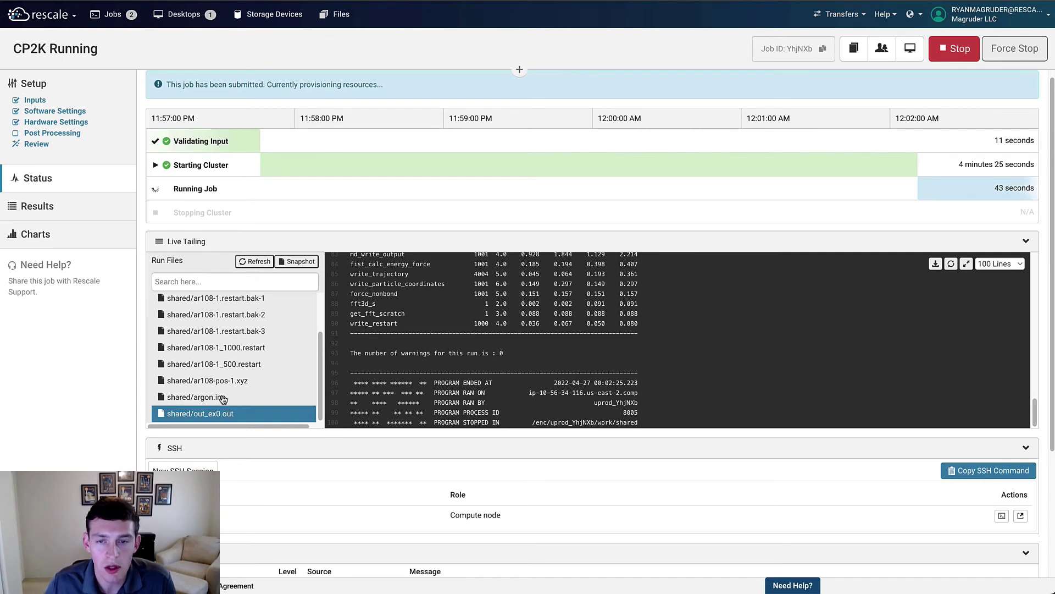
# Go to the Desktops section and start a new desktop setup.
pyautogui.click(194, 17)
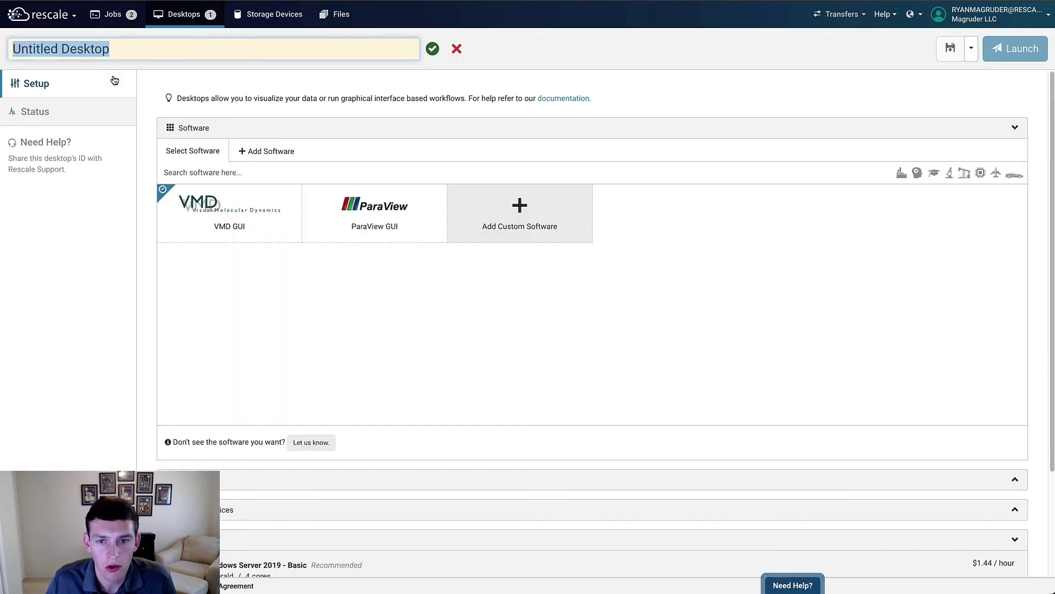
# Name the desktop 'VMD Example' with VMD GUI on Windows Server 2019 - Hardware Accelerated.
pyautogui.write('VMD Example')
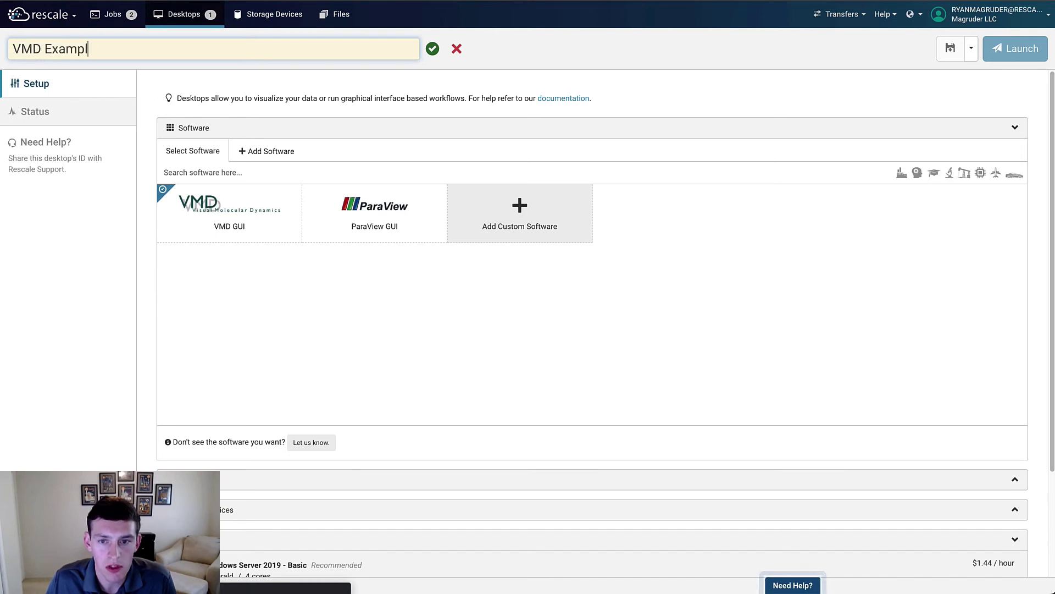
pyautogui.press('Return')
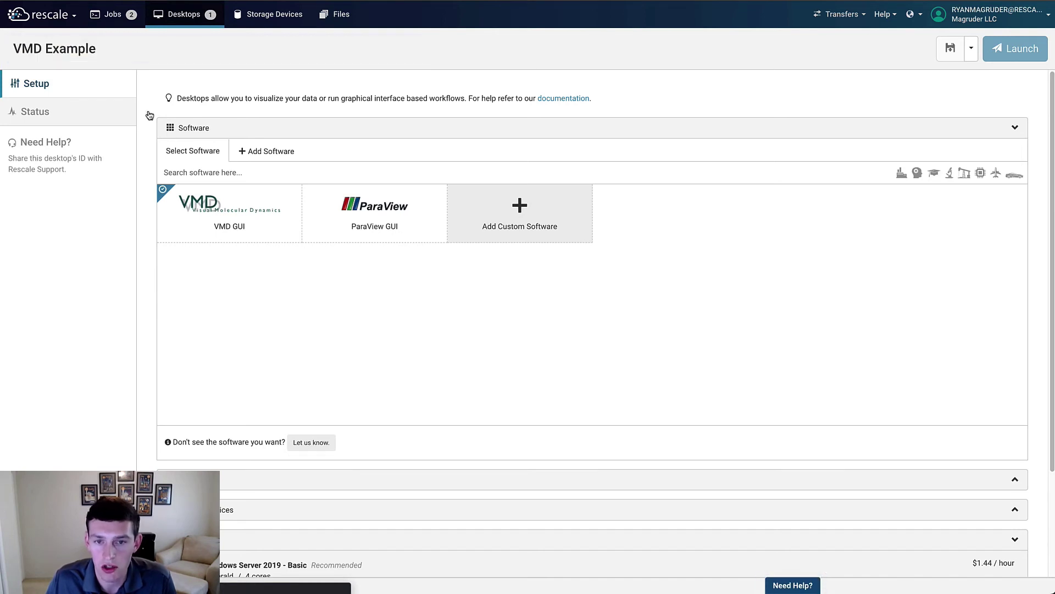
pyautogui.click(226, 203)
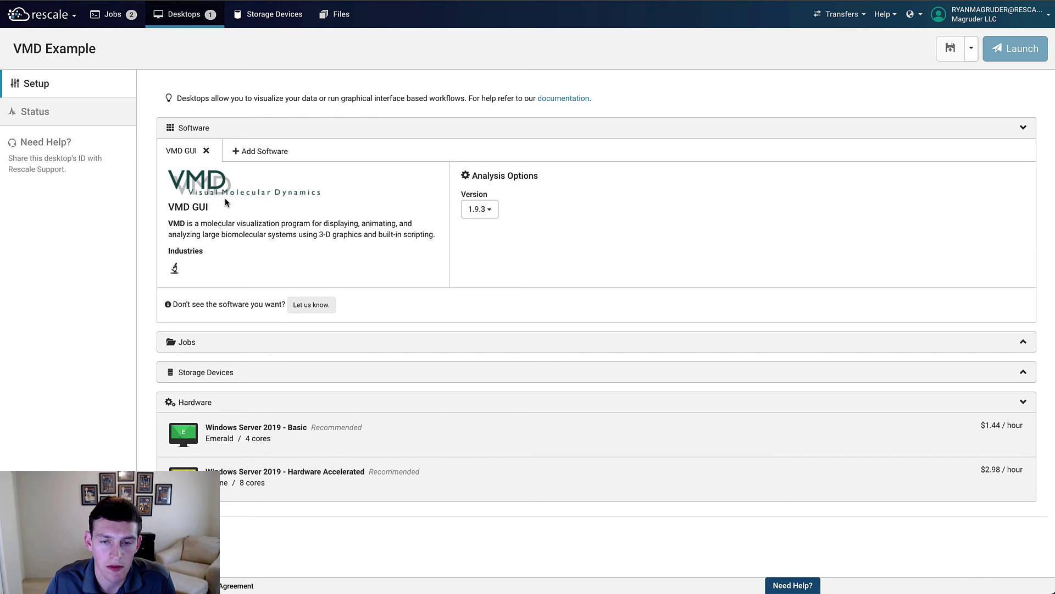
pyautogui.click(288, 473)
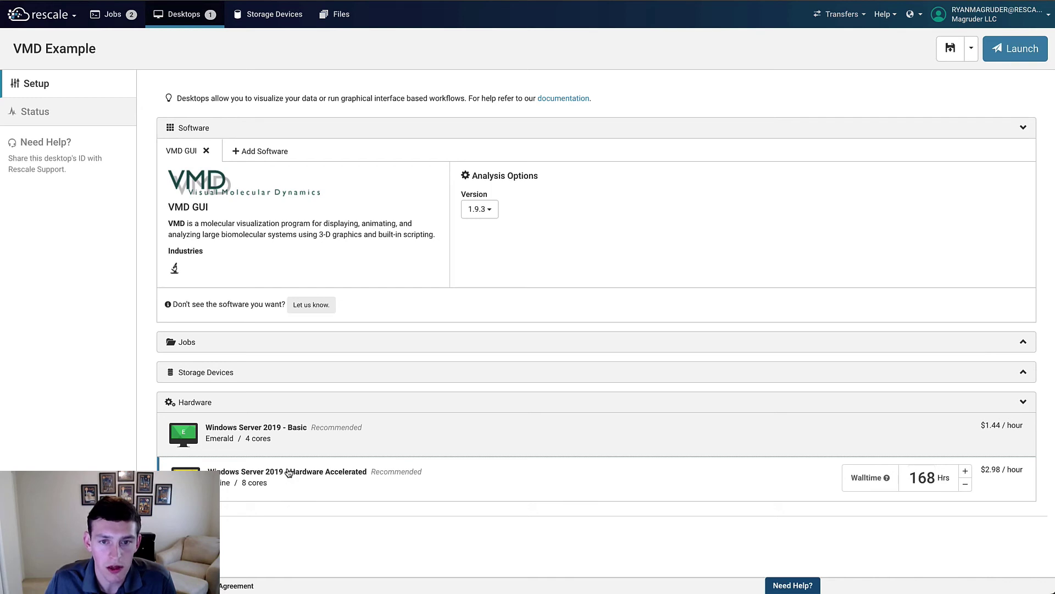
# Attach the completed CP2K job and launch the desktop.
pyautogui.click(265, 341)
pyautogui.scroll(-1, 263, 358)
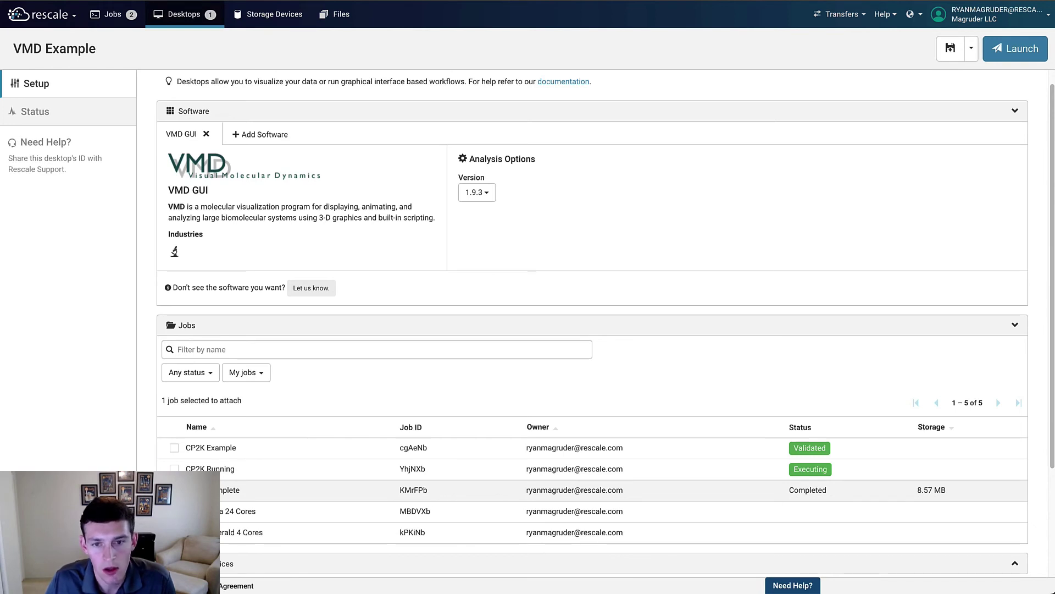
pyautogui.click(175, 21)
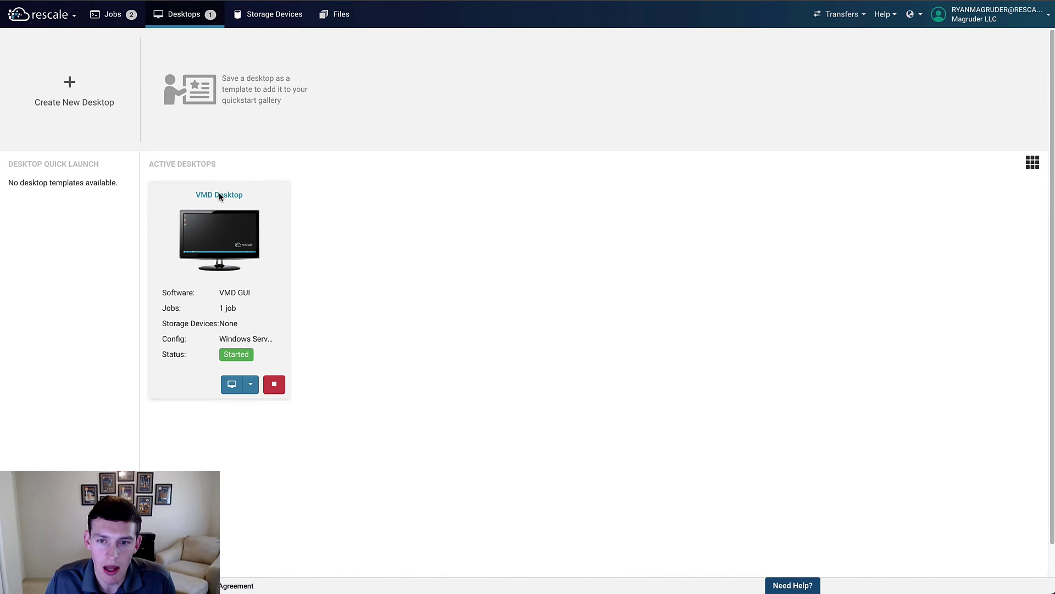
# Connect to the VMD Desktop, start VMD 1.9.3 and enlarge its OpenGL Display window.
pyautogui.click(219, 195)
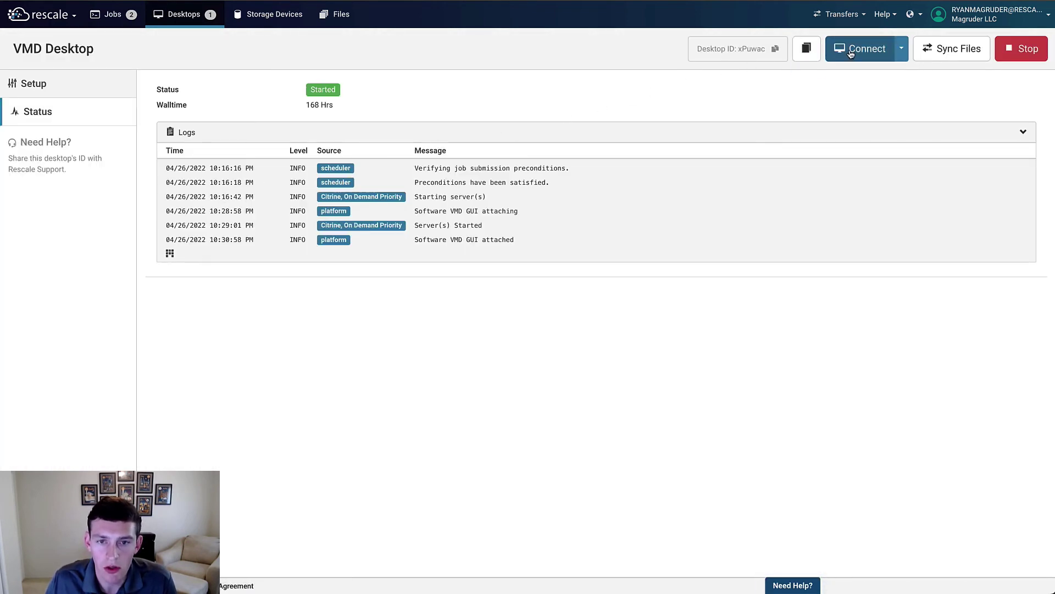
pyautogui.click(855, 49)
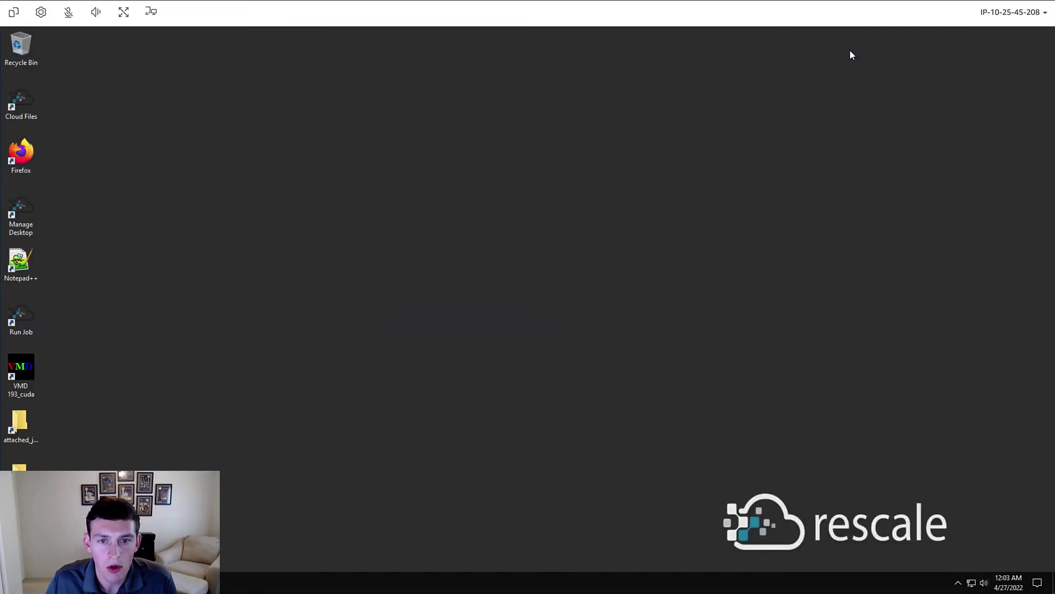
pyautogui.doubleClick(24, 357)
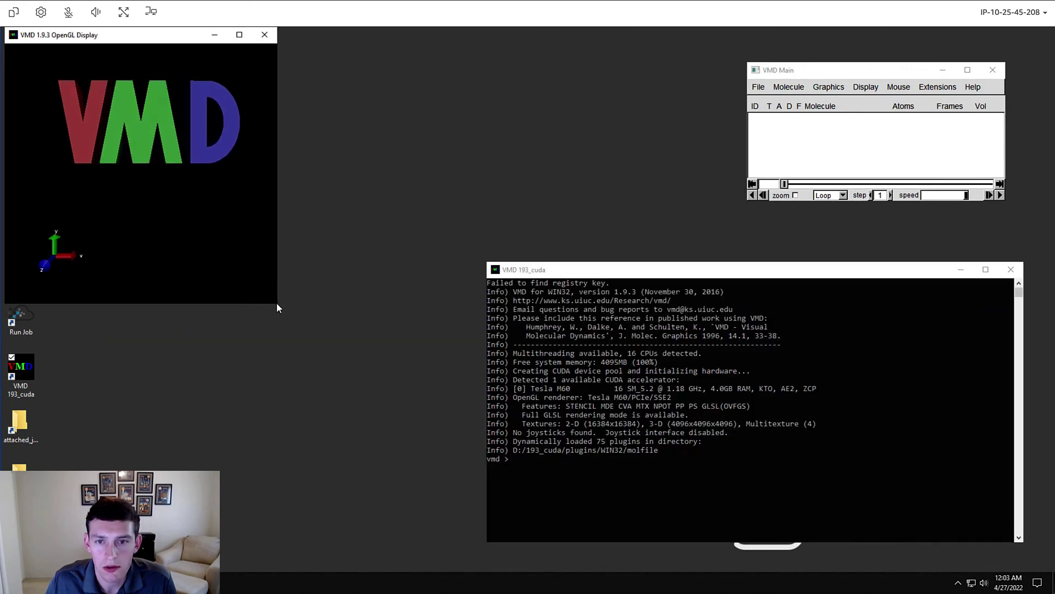
pyautogui.moveTo(276, 302); pyautogui.dragTo(509, 380)
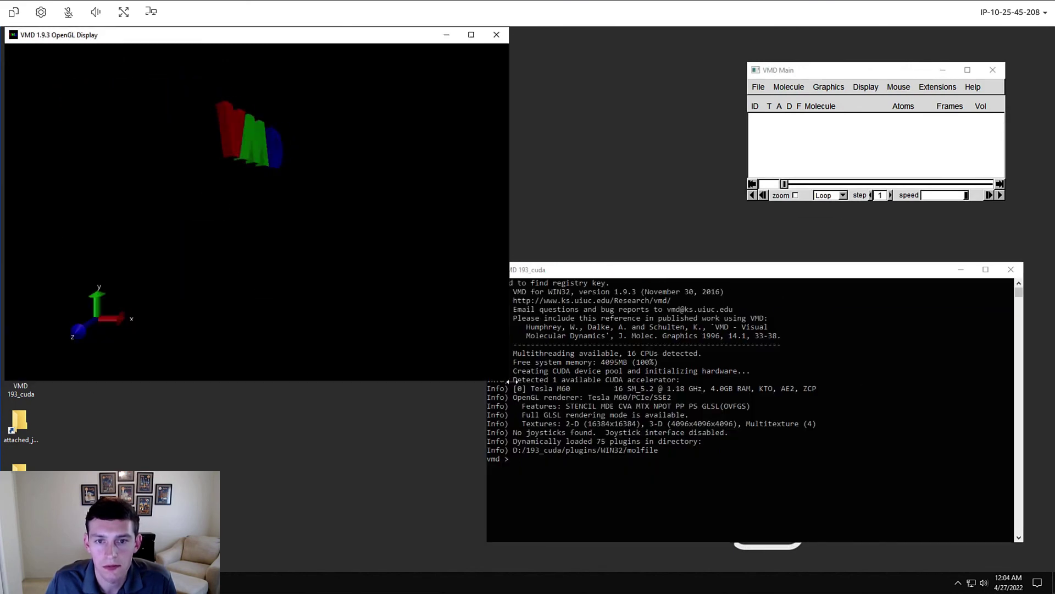
# Load attached_jobs/KMrFPb-CP2K_Complete/run1/ar108-pos-1.xyz as a new VMD molecule.
pyautogui.click(758, 87)
pyautogui.click(764, 102)
pyautogui.click(284, 235)
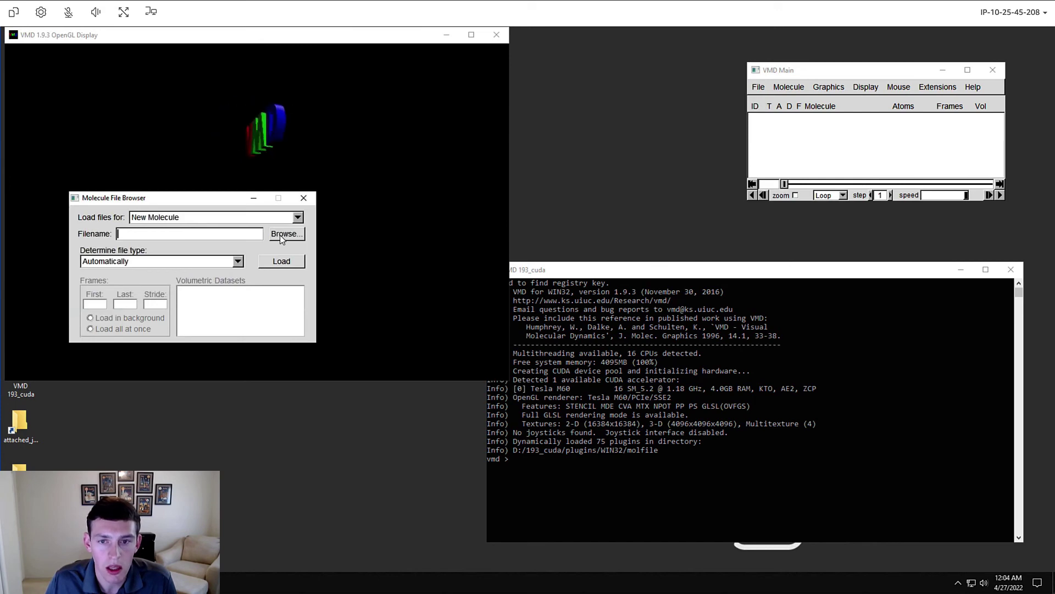
pyautogui.click(78, 153)
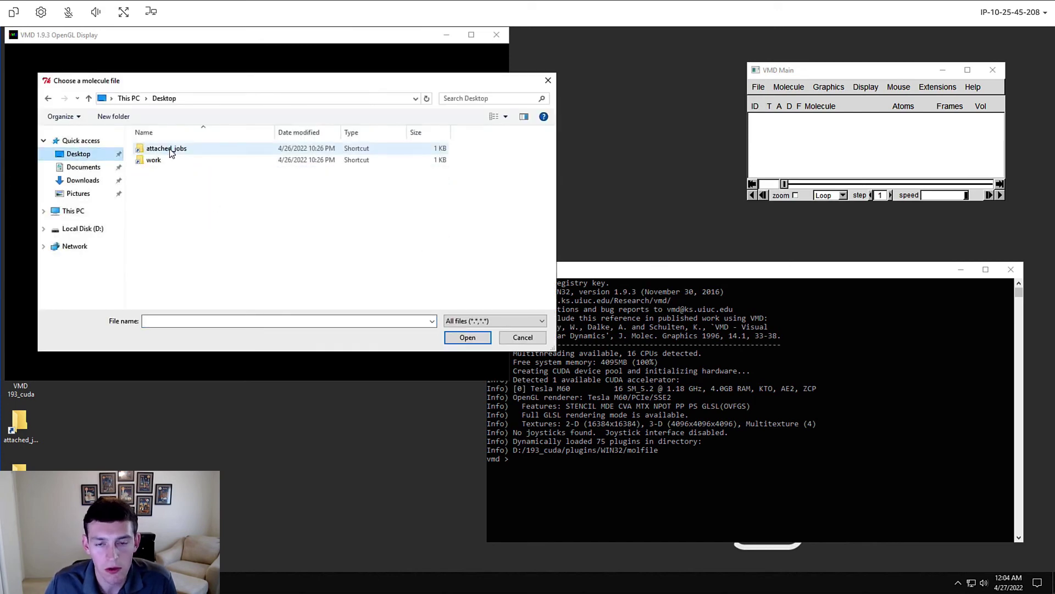
pyautogui.doubleClick(165, 148)
pyautogui.doubleClick(171, 148)
pyautogui.doubleClick(154, 160)
pyautogui.click(170, 206)
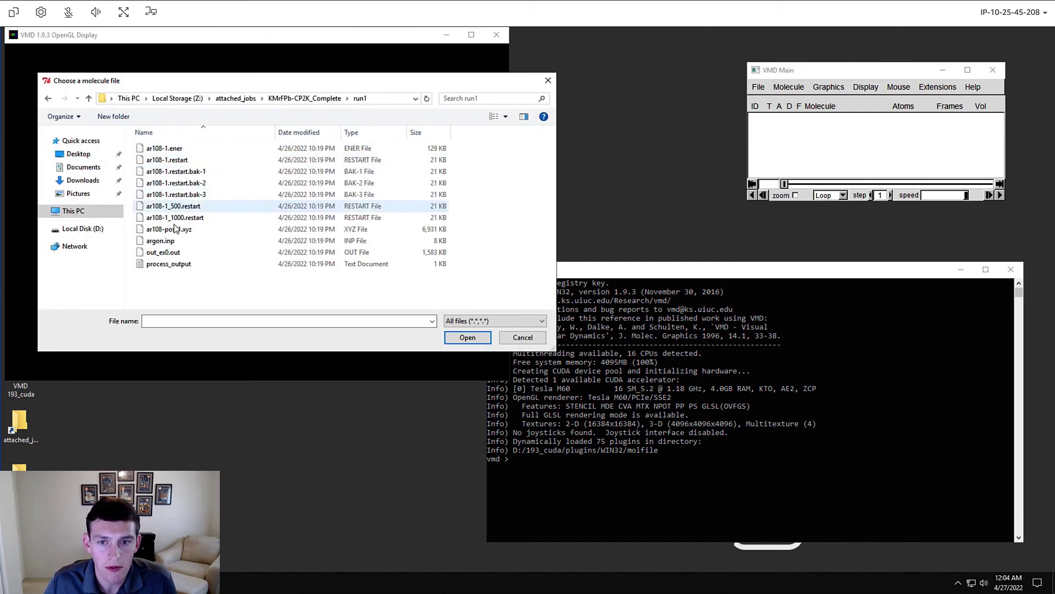
pyautogui.click(176, 231)
pyautogui.click(466, 338)
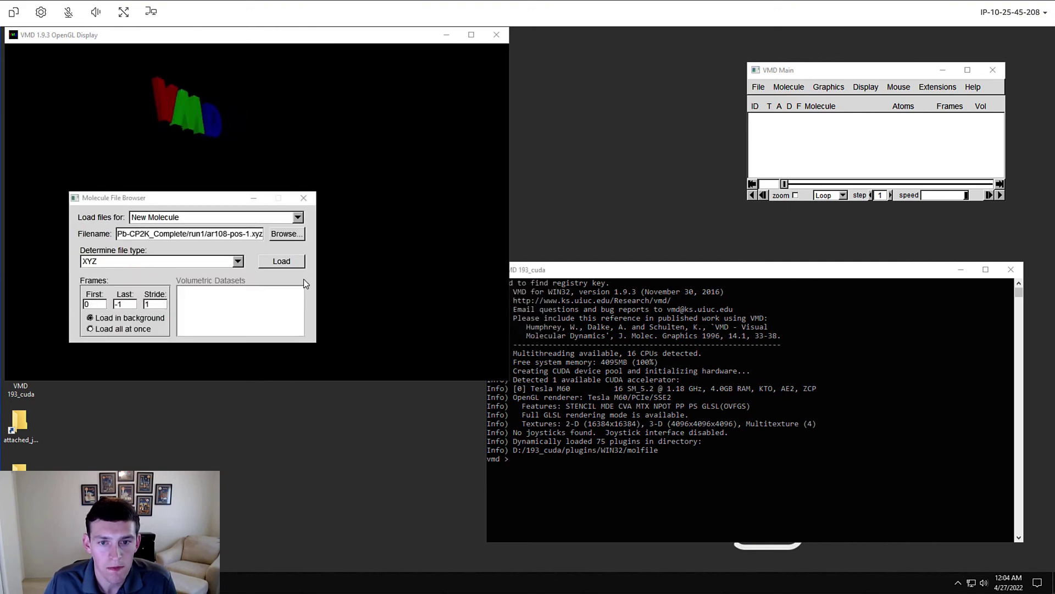
pyautogui.click(284, 262)
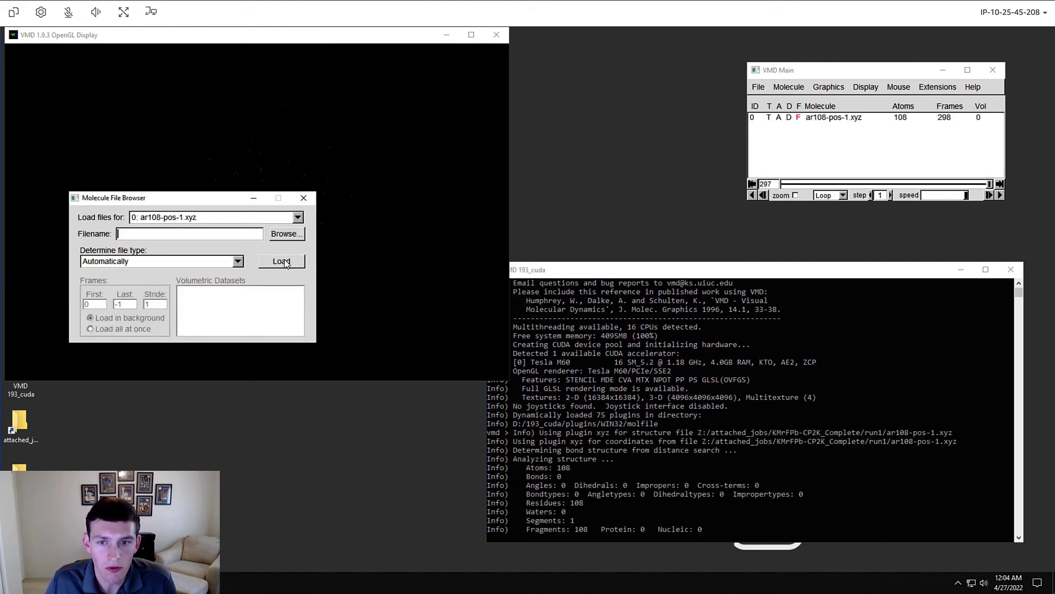
# Set the argon atoms' drawing method to VDW spheres.
pyautogui.click(830, 88)
pyautogui.click(827, 97)
pyautogui.click(255, 423)
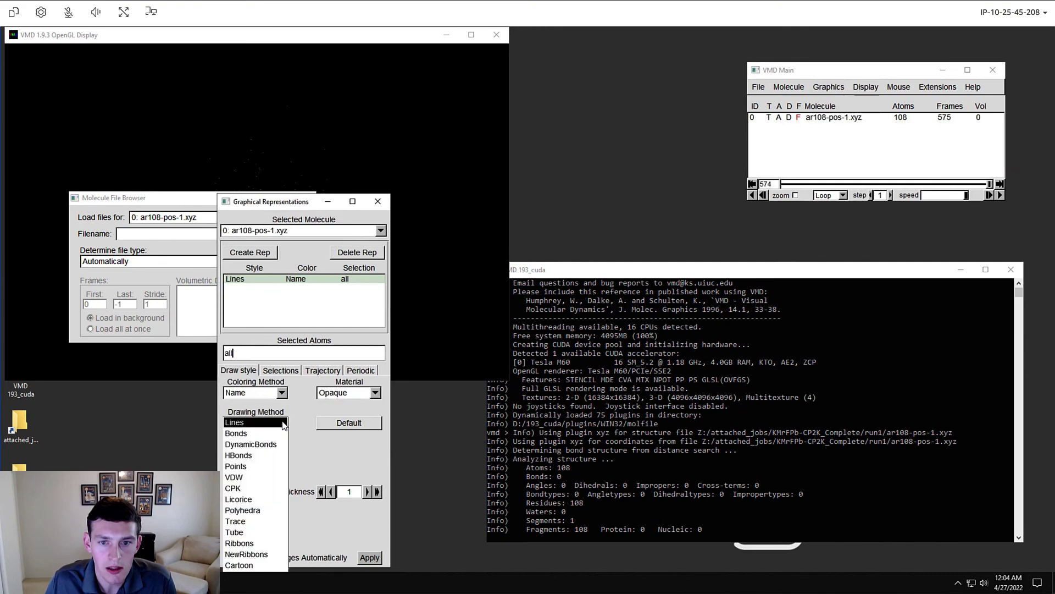
pyautogui.click(242, 478)
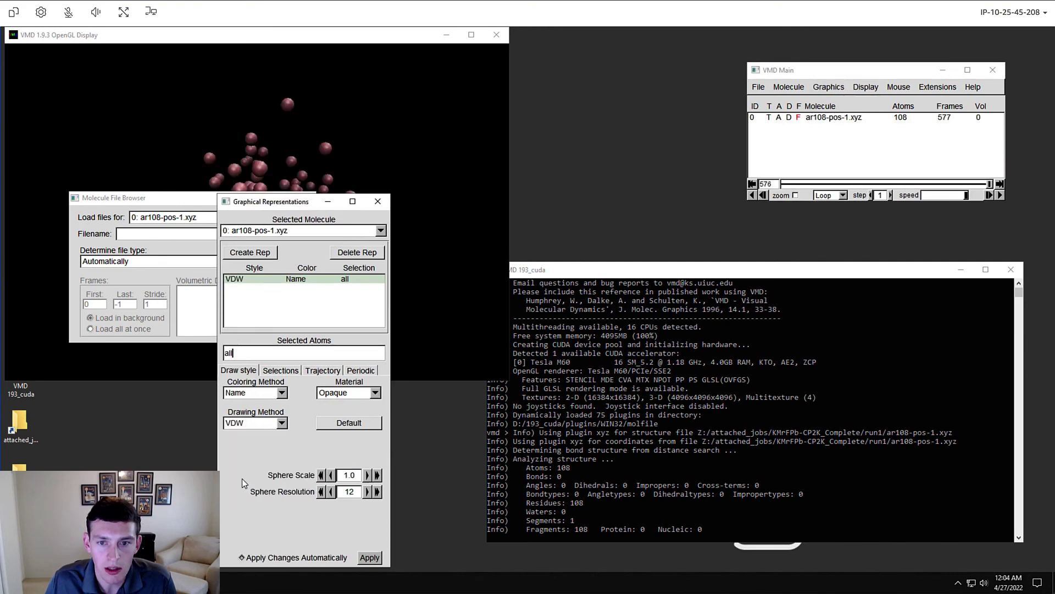
pyautogui.click(378, 201)
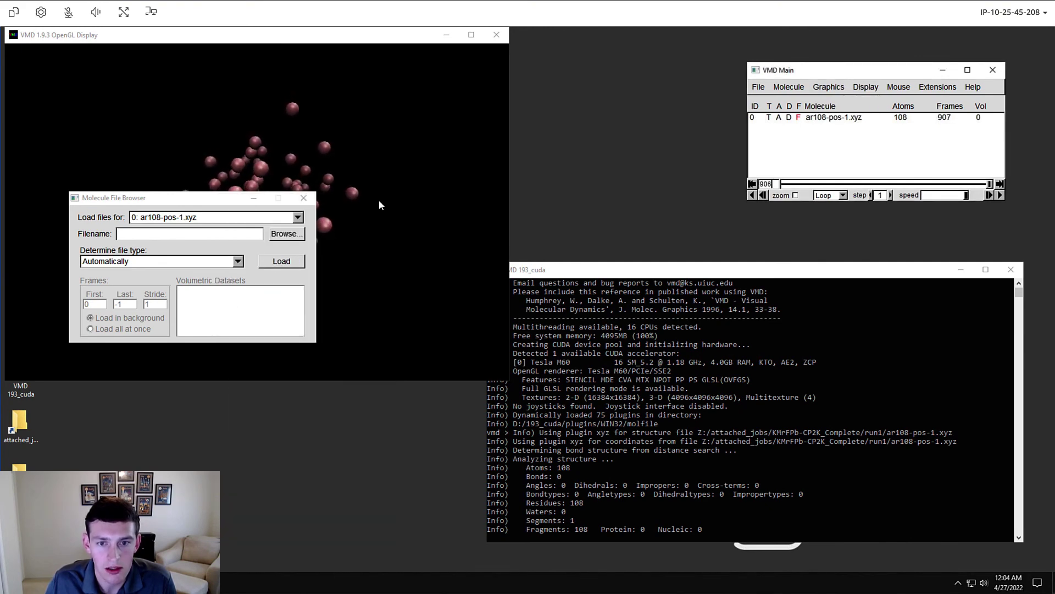
pyautogui.moveTo(213, 197); pyautogui.dragTo(270, 456)
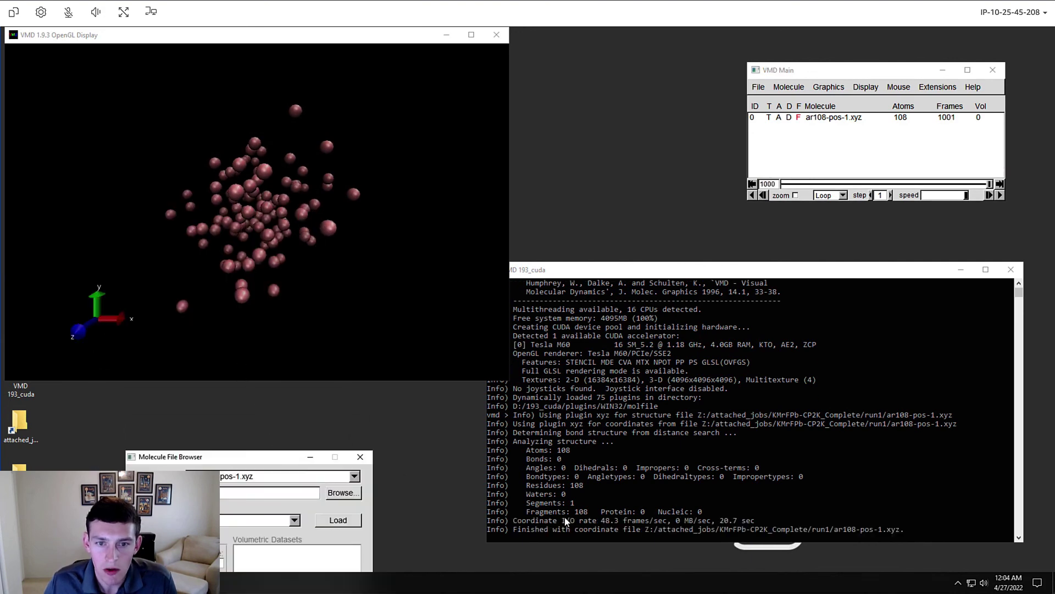
# Run pbc set {17.158 17.158 17.158} -all, pbc box and pbc wrap -all in the console.
pyautogui.click(566, 537)
pyautogui.write('pbc set {17.158 17.158 17.158}')
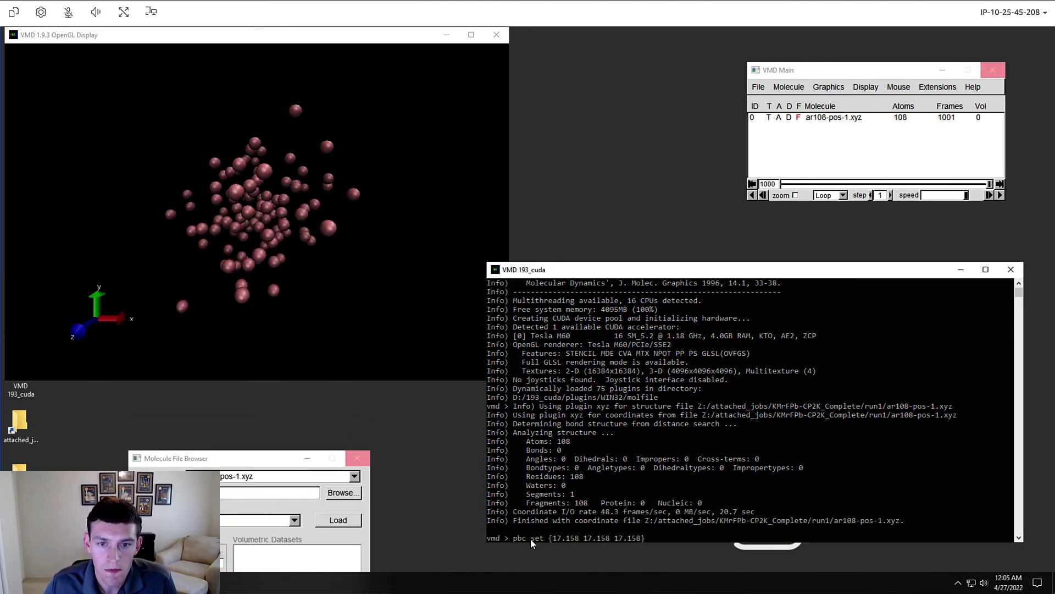
pyautogui.write(' -all')
pyautogui.press('Return')
pyautogui.write('pbc box')
pyautogui.press('Return')
pyautogui.write('pbc')
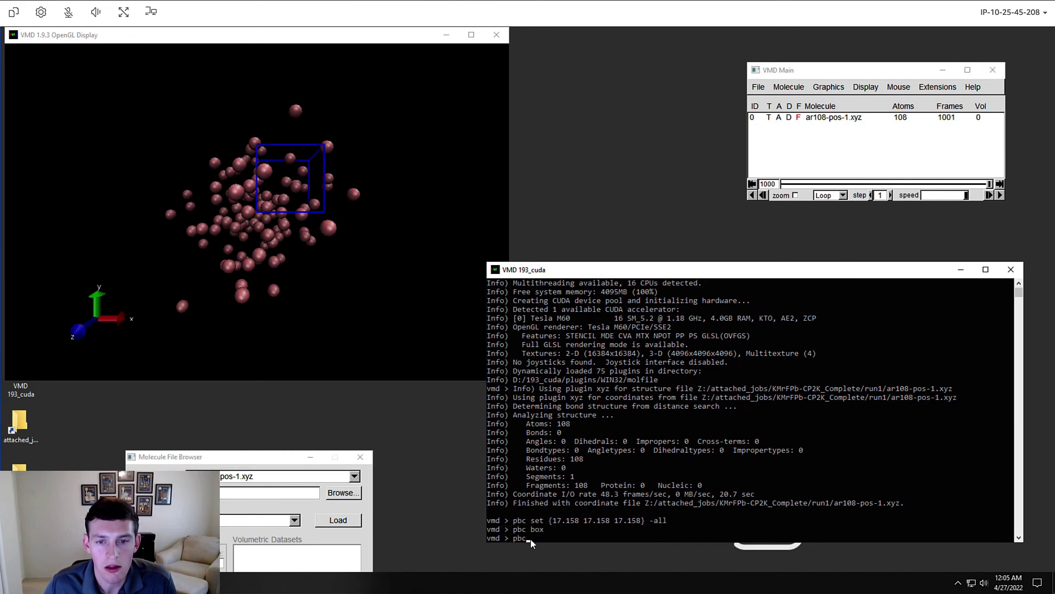
pyautogui.write(' wrap -all')
pyautogui.press('Return')
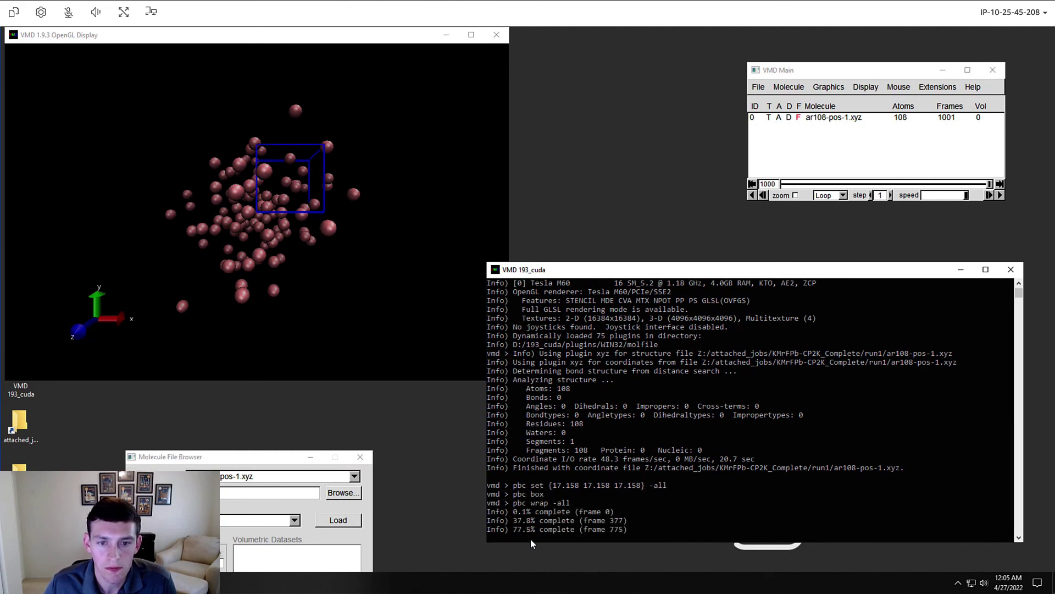
# Rotate the wrapped argon box into 3D and play the trajectory.
pyautogui.scroll(3, 337, 150)
pyautogui.moveTo(336, 147); pyautogui.dragTo(291, 192)
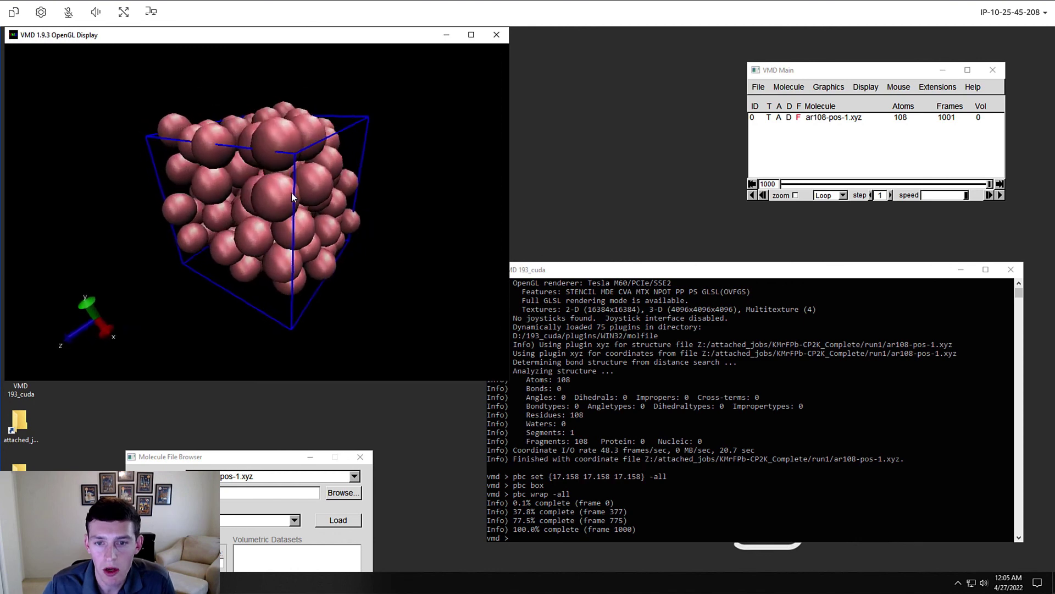
pyautogui.click(999, 195)
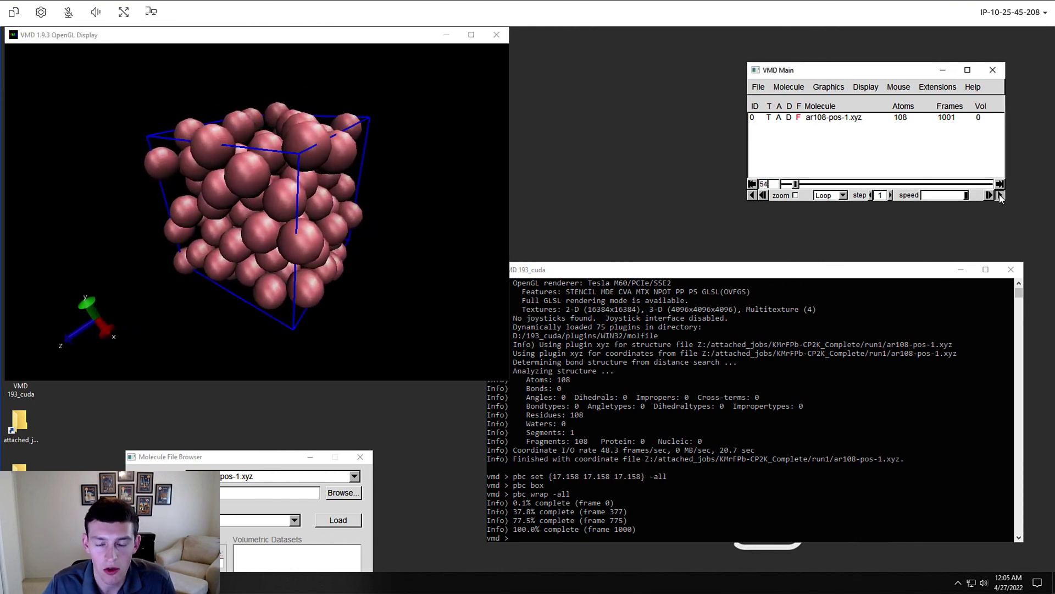